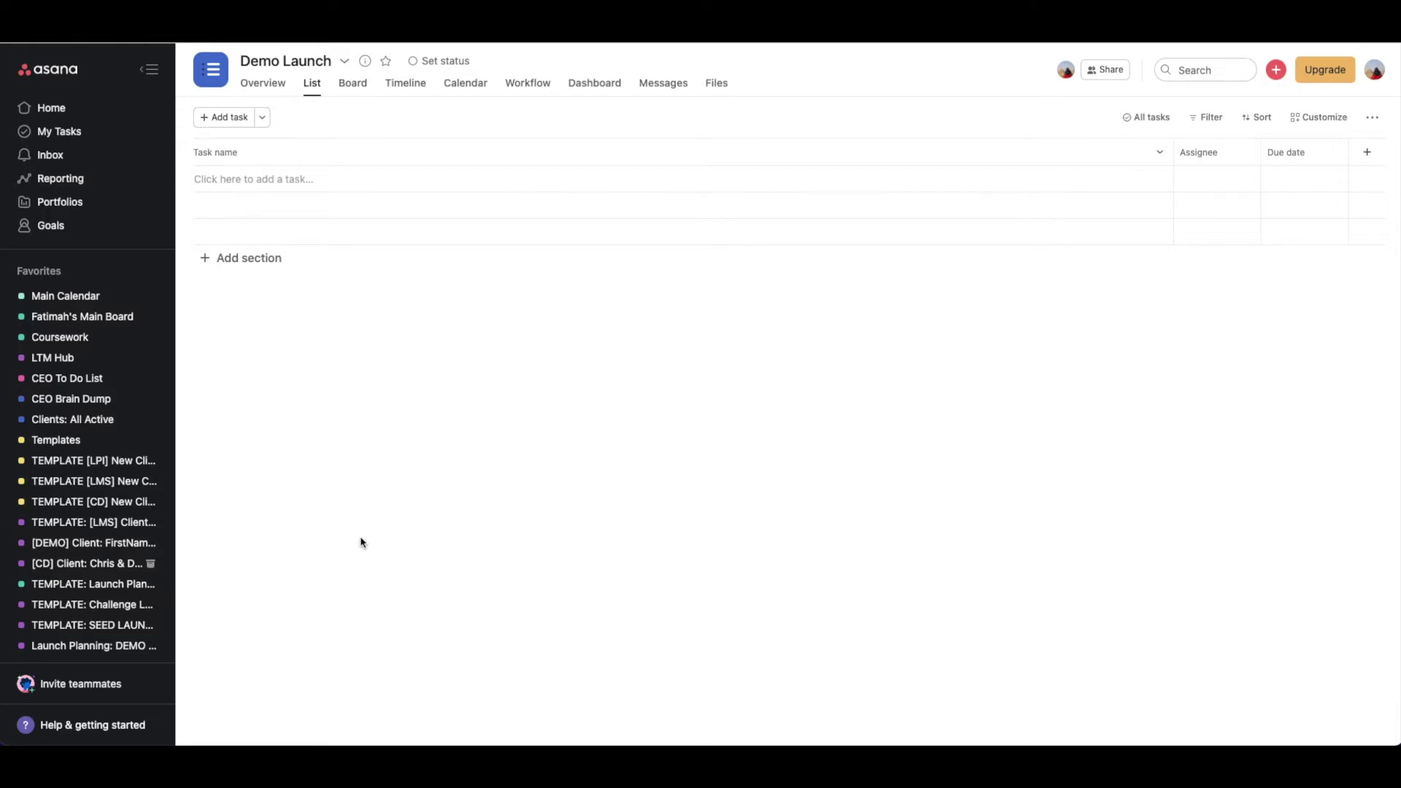
Step: Add two sections to the project named "PRE-LAUNCH: PREP" and "PRE-LAUNCH: MARKETING & HYPE"
click(249, 263)
text(P)
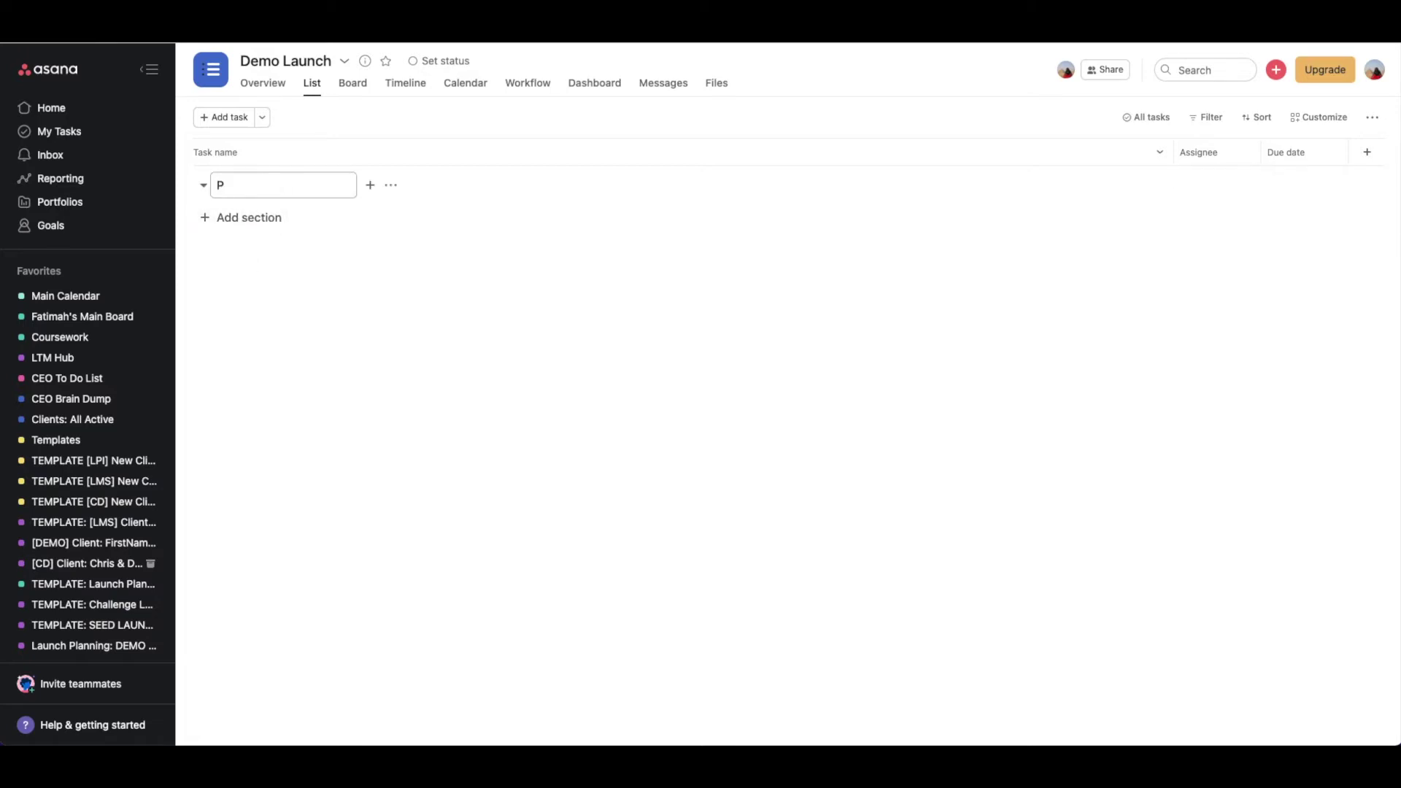
text(RE-LAUNCH: PREP)
click(262, 219)
text(PRE-LAUNC)
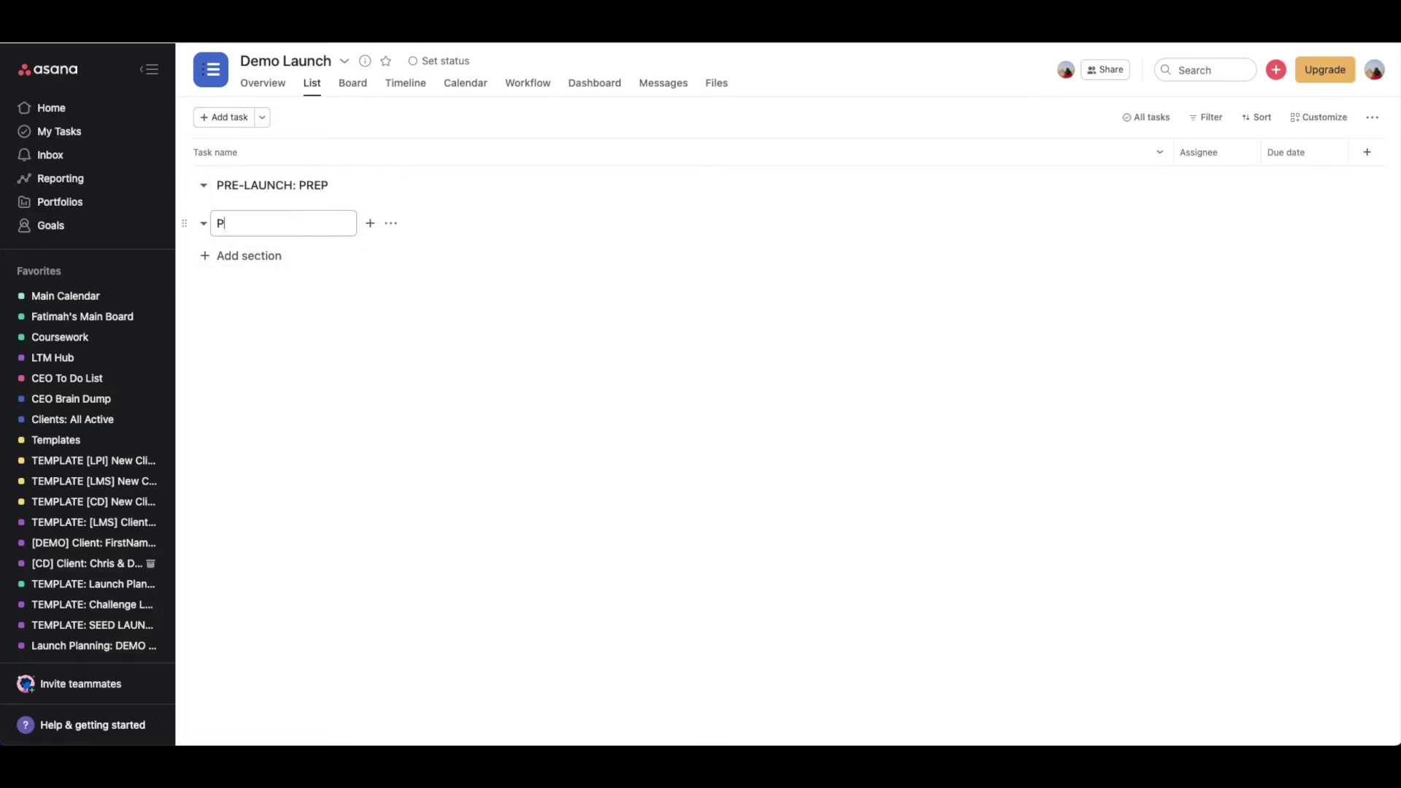
text(H  MARKETING & HYL)
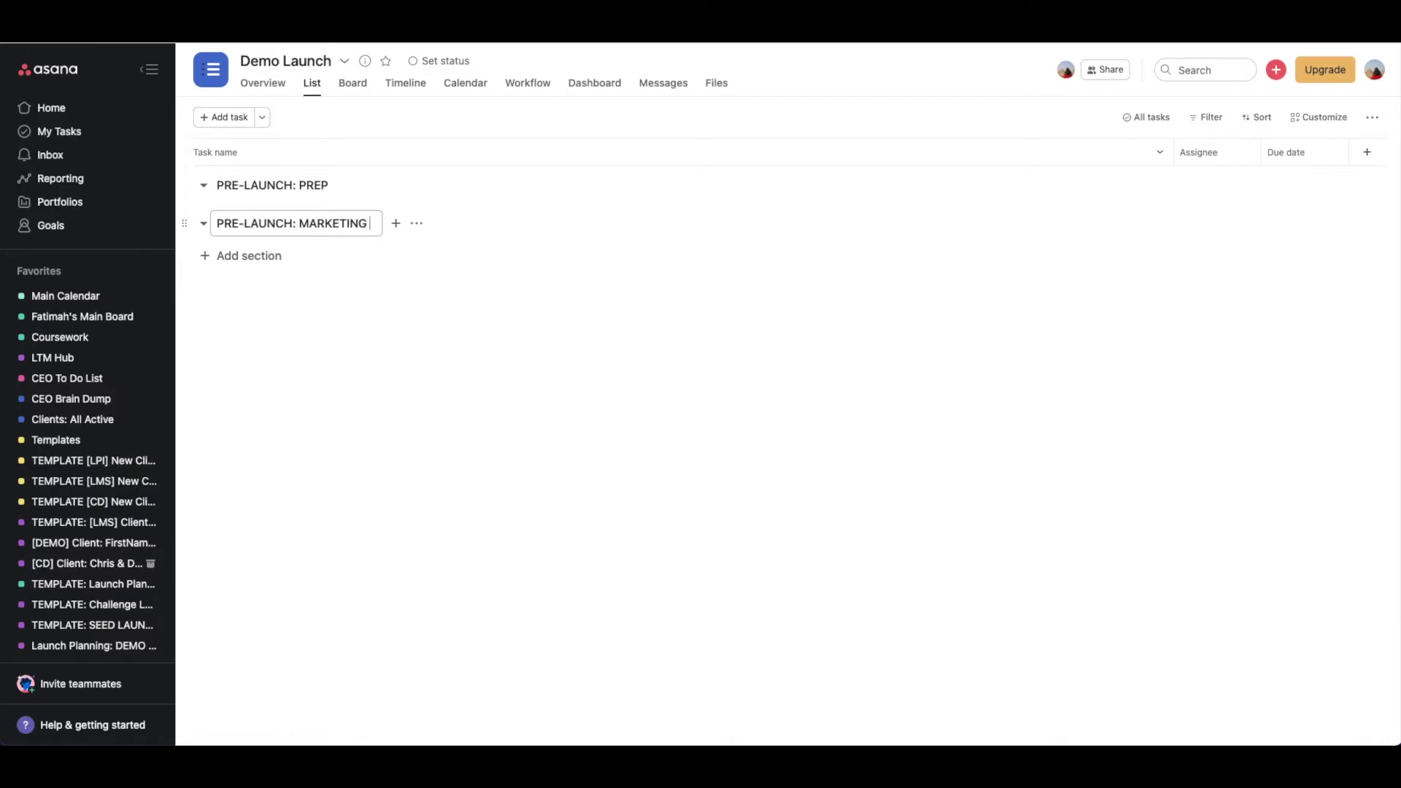
key(BackSpace)
text(PE)
Step: Add two more sections named "LAUNCH" and "POST-LAUNCH" below the pre-launch sections
click(248, 256)
text(LAUNCH)
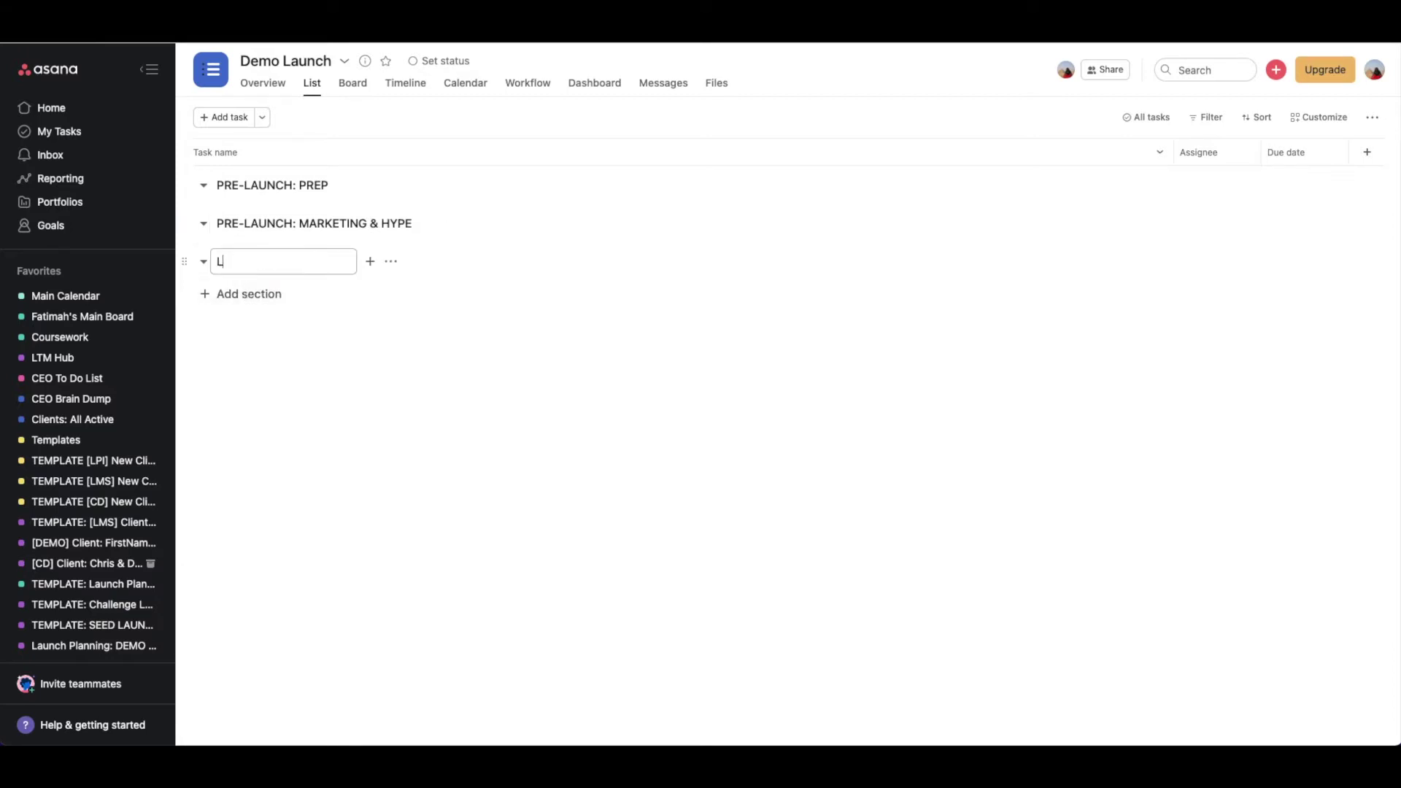
click(246, 298)
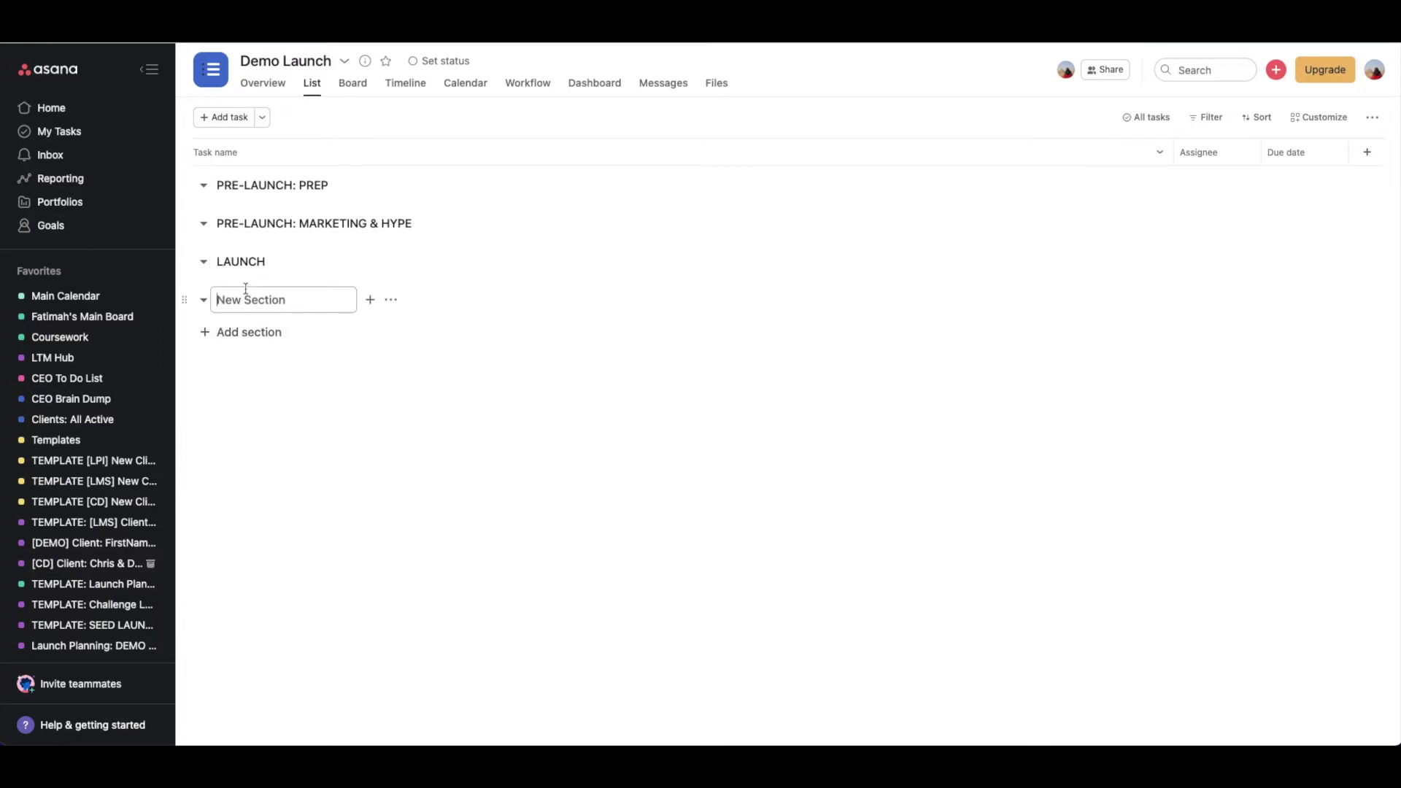
text(POST-LAUNCH)
click(263, 378)
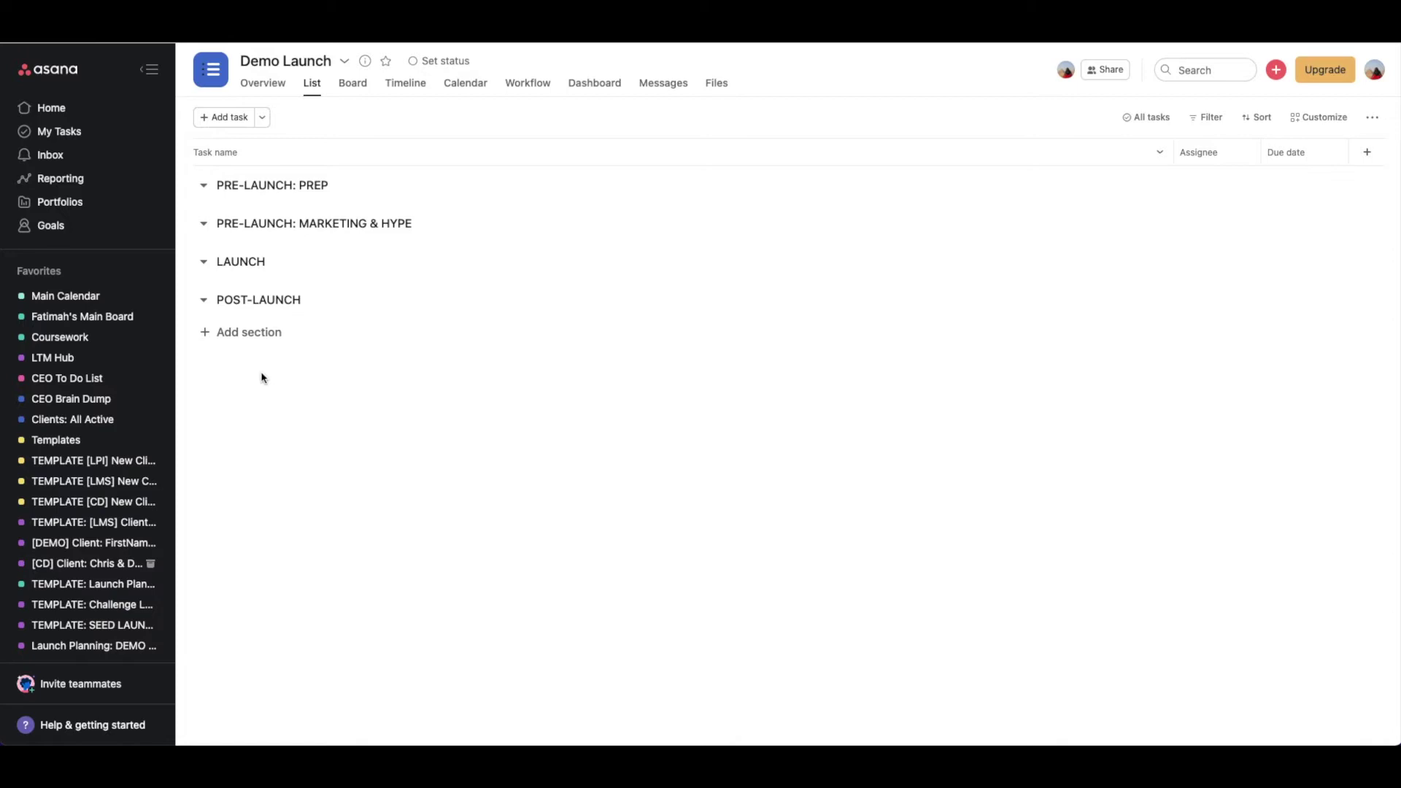
Step: Add a task under PRE-LAUNCH: PREP by copying "Write copy for waitlist confirmation, marketing, and nurture emails" from the launch planner spreadsheet
click(262, 184)
click(222, 118)
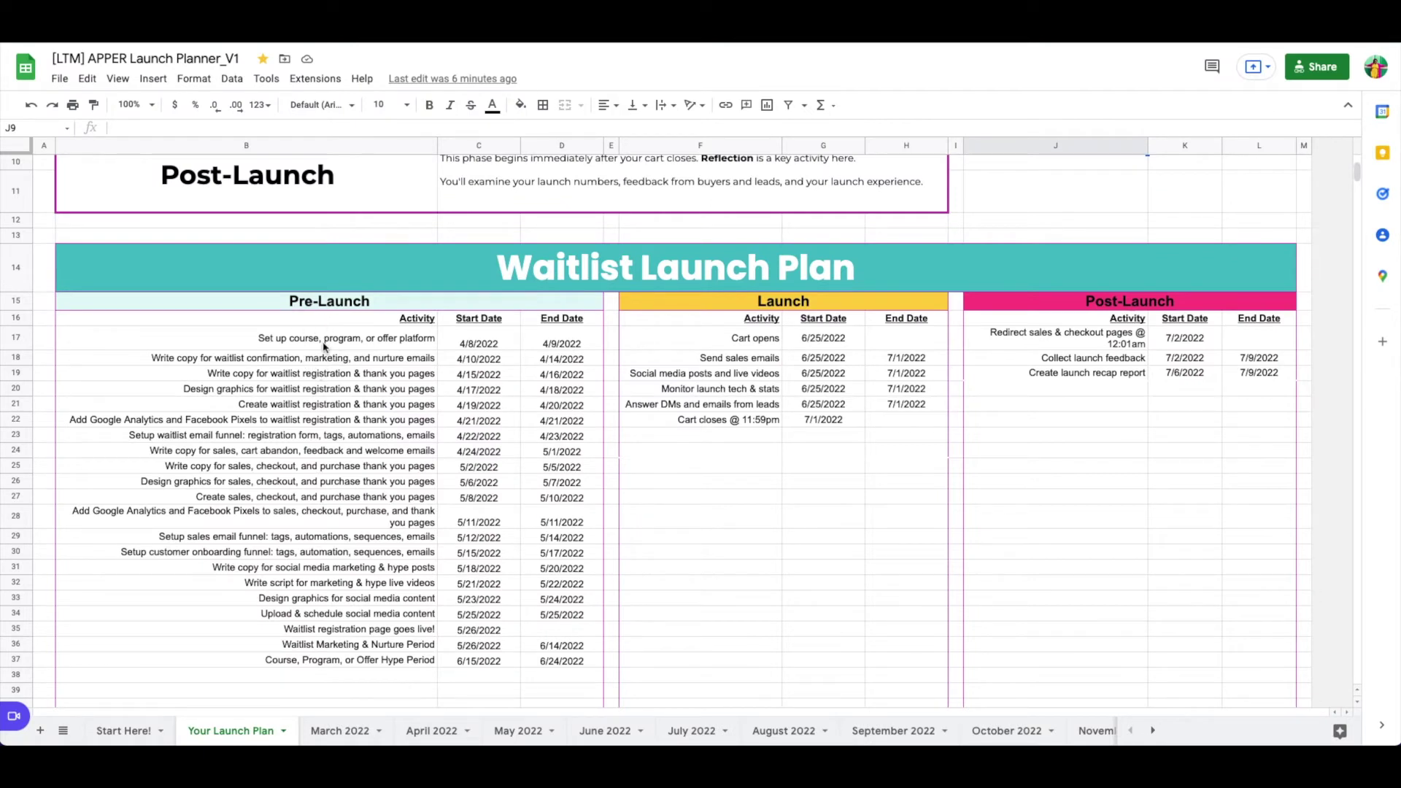
click(291, 358)
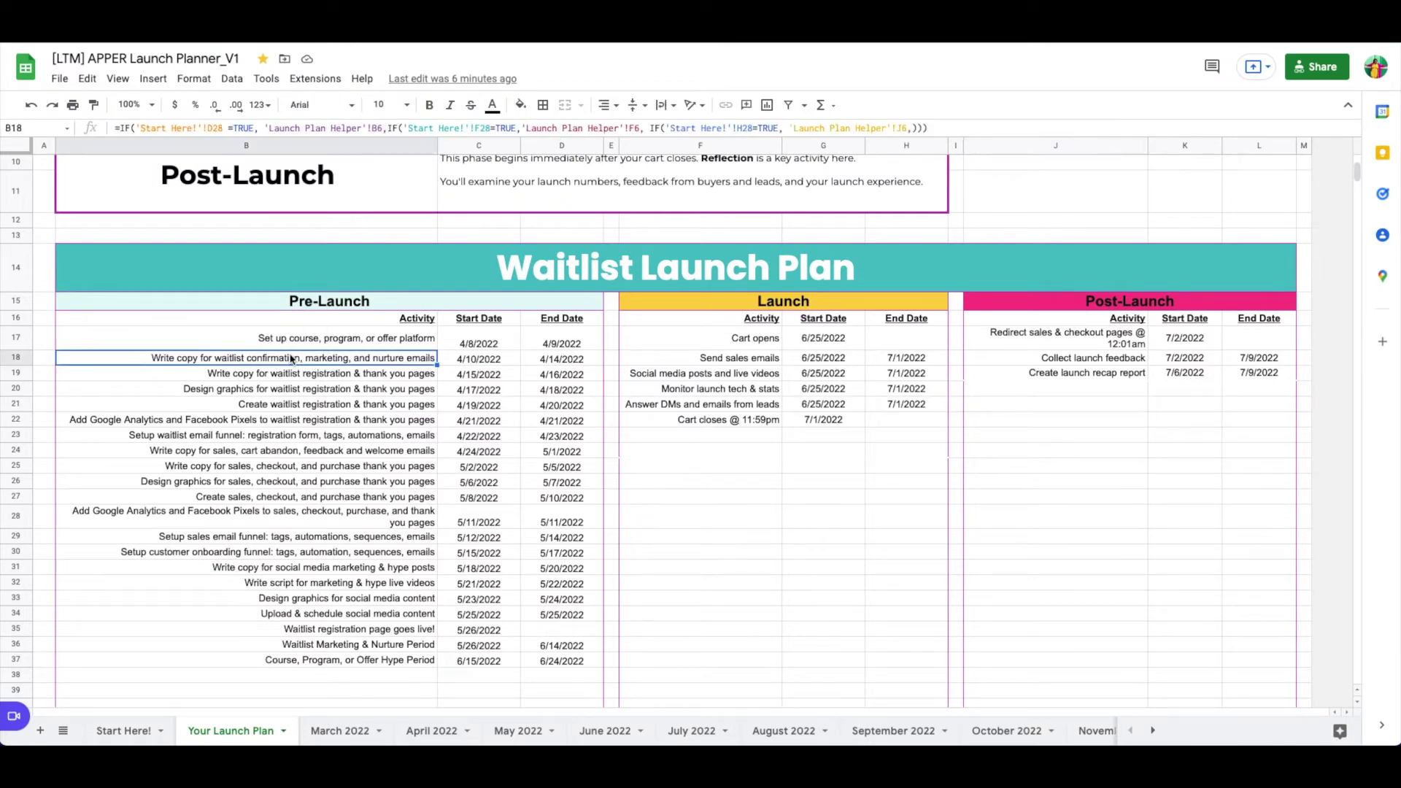
key(ctrl+c)
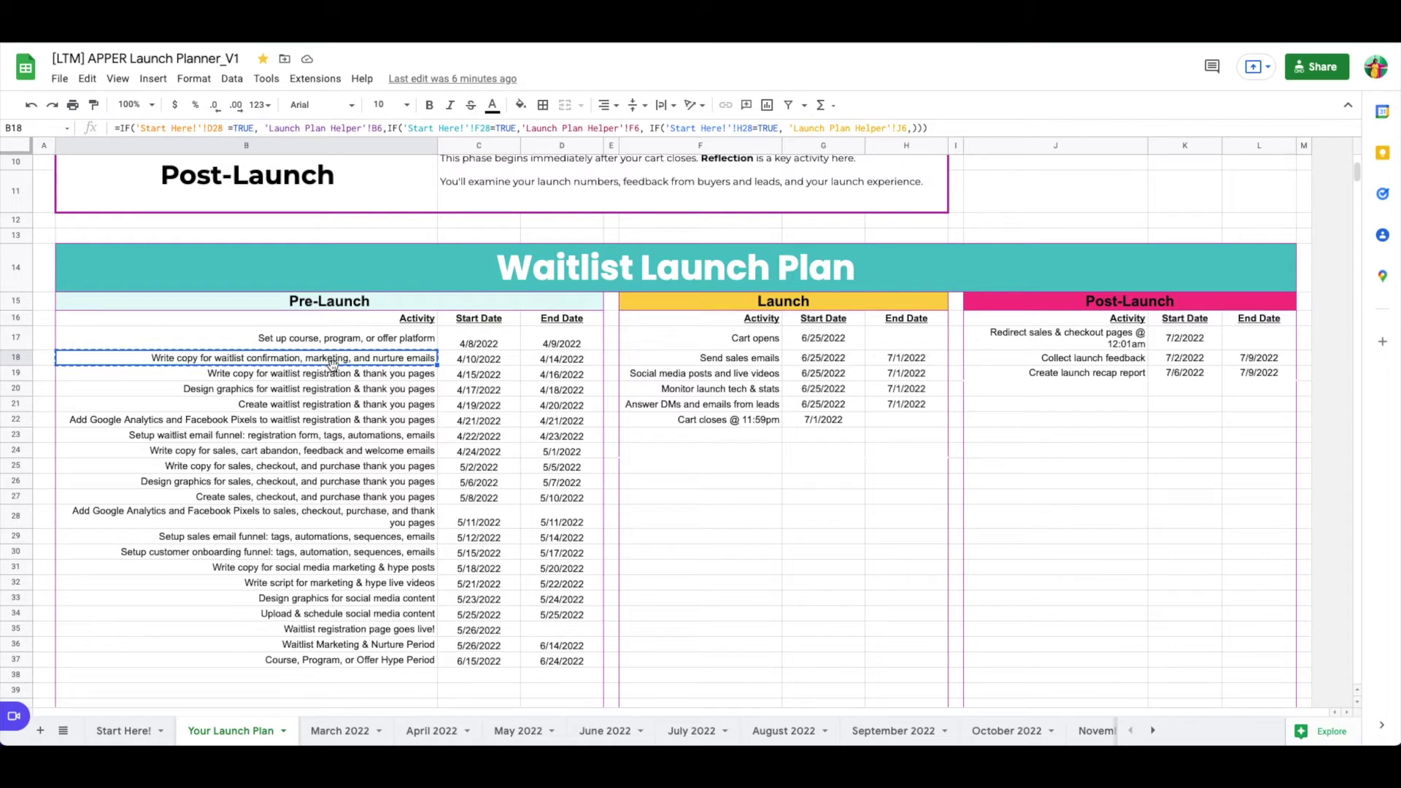
key(ctrl+Tab)
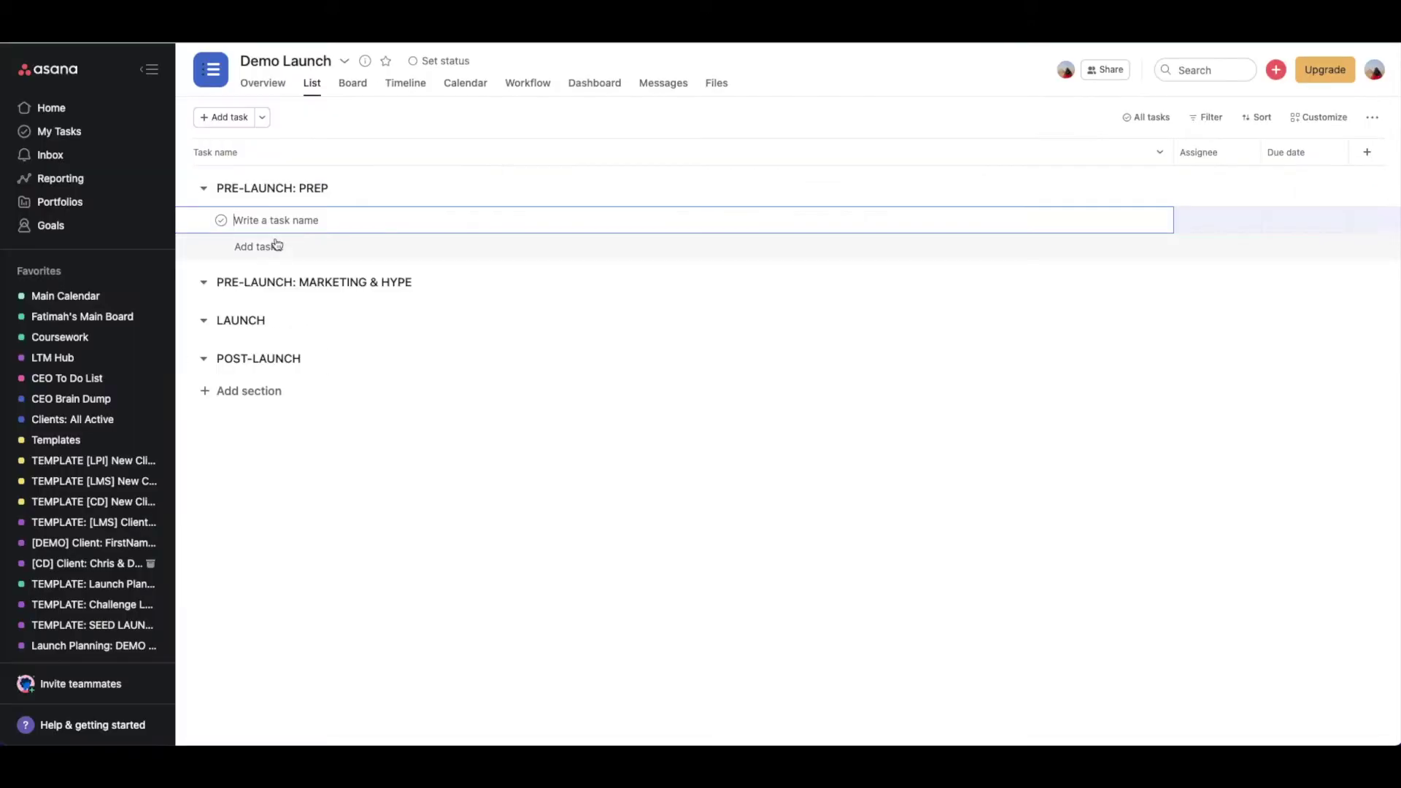
key(ctrl+v)
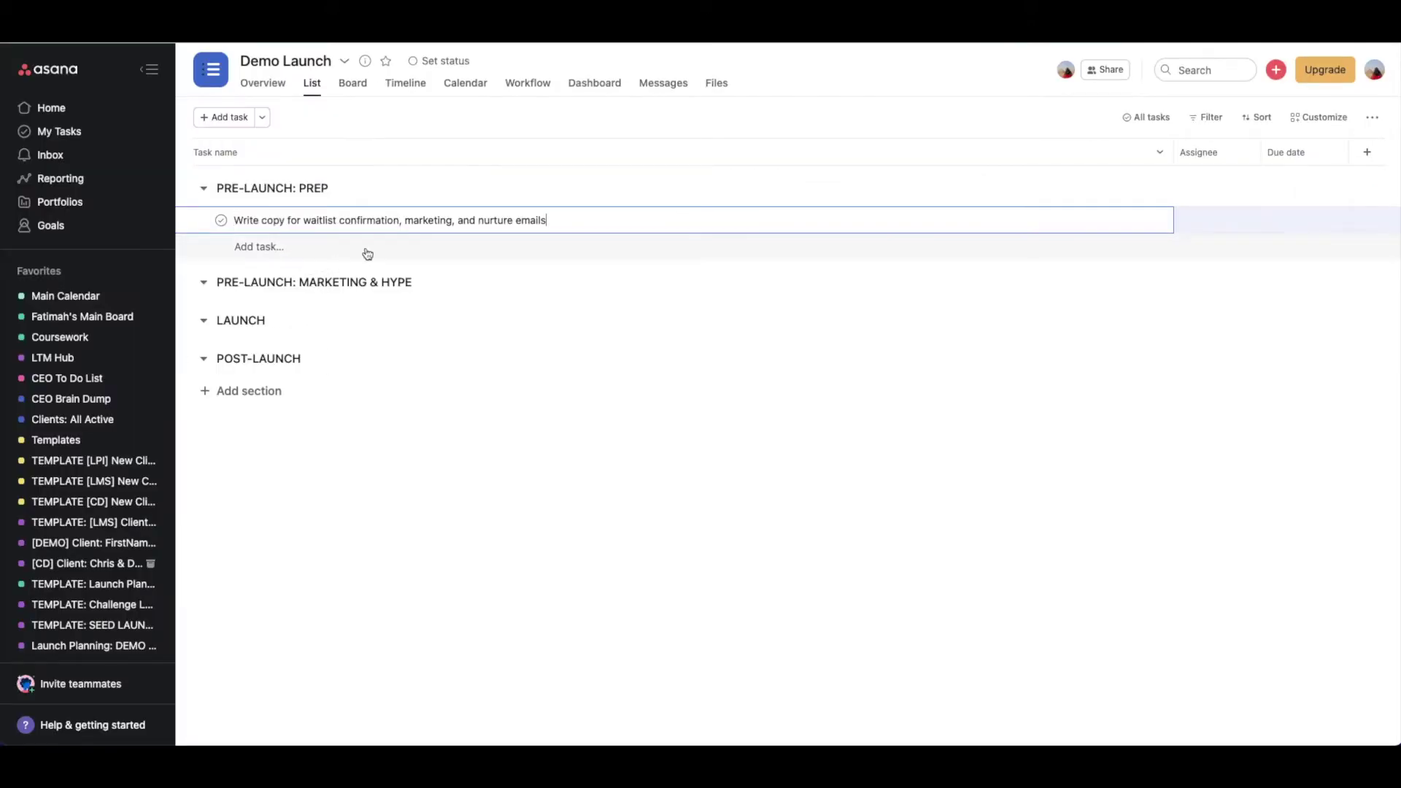
Step: Add a second prep task by copying "Write copy for waitlist registration & thank you pages" from the launch planner spreadsheet
click(261, 246)
key(ctrl+shift+Tab)
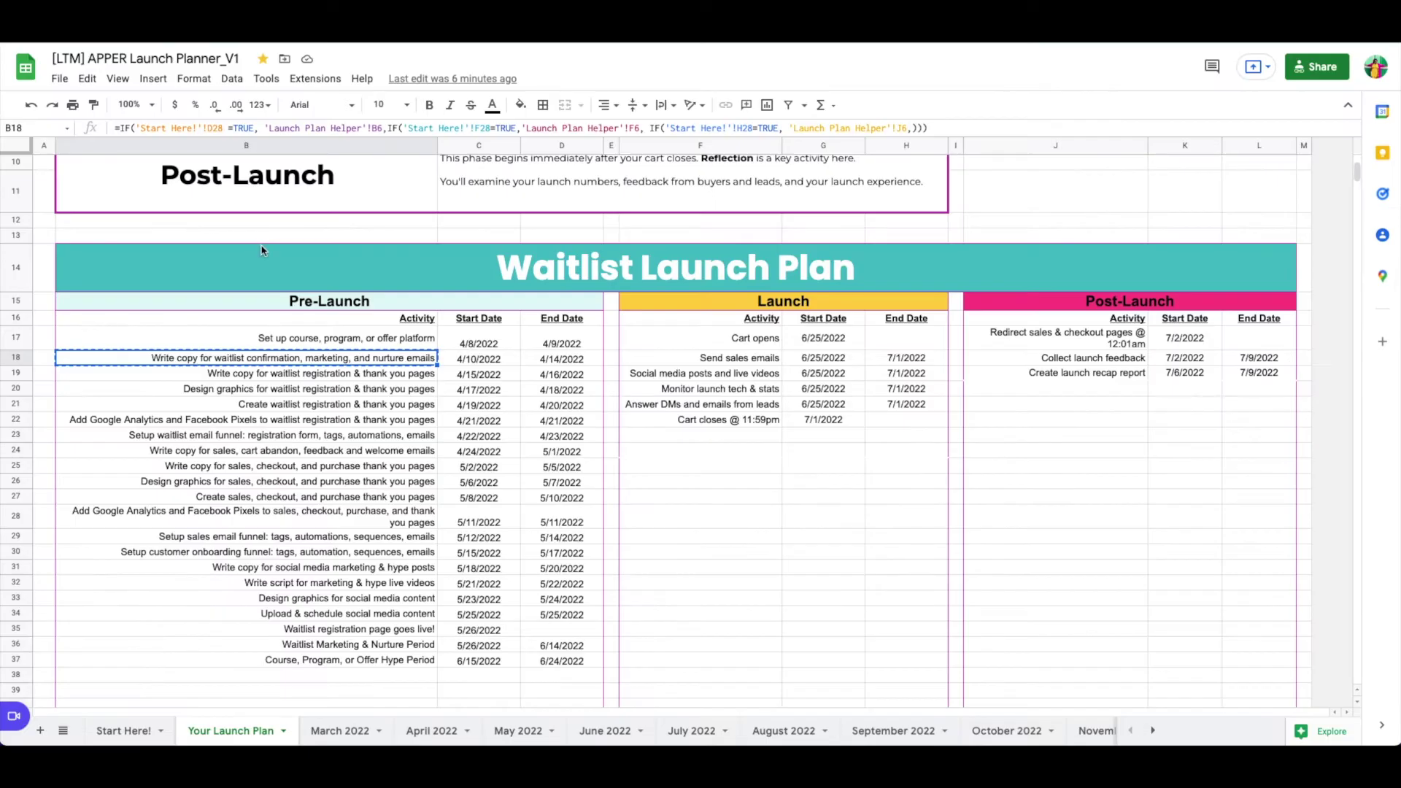
click(295, 374)
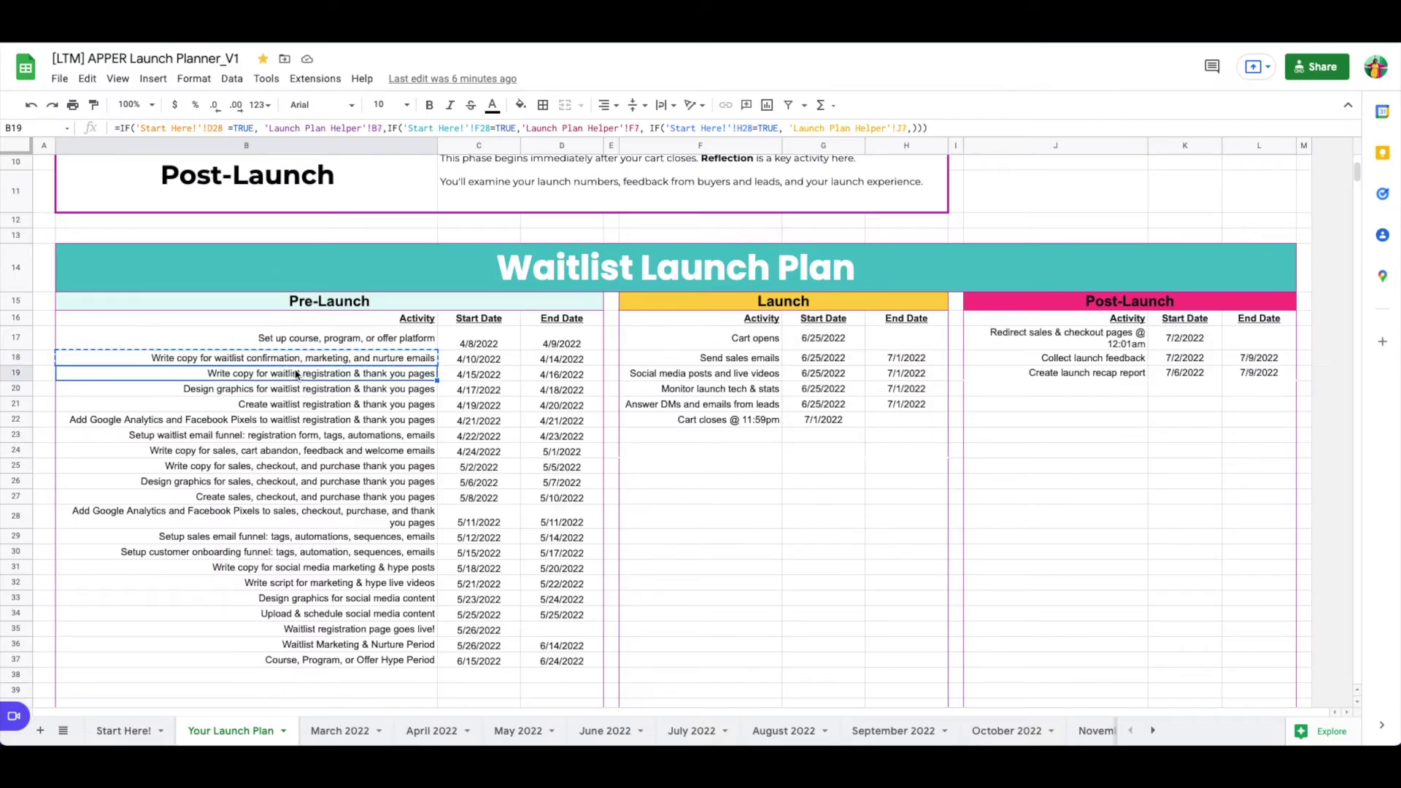
key(ctrl+c)
key(ctrl+Tab)
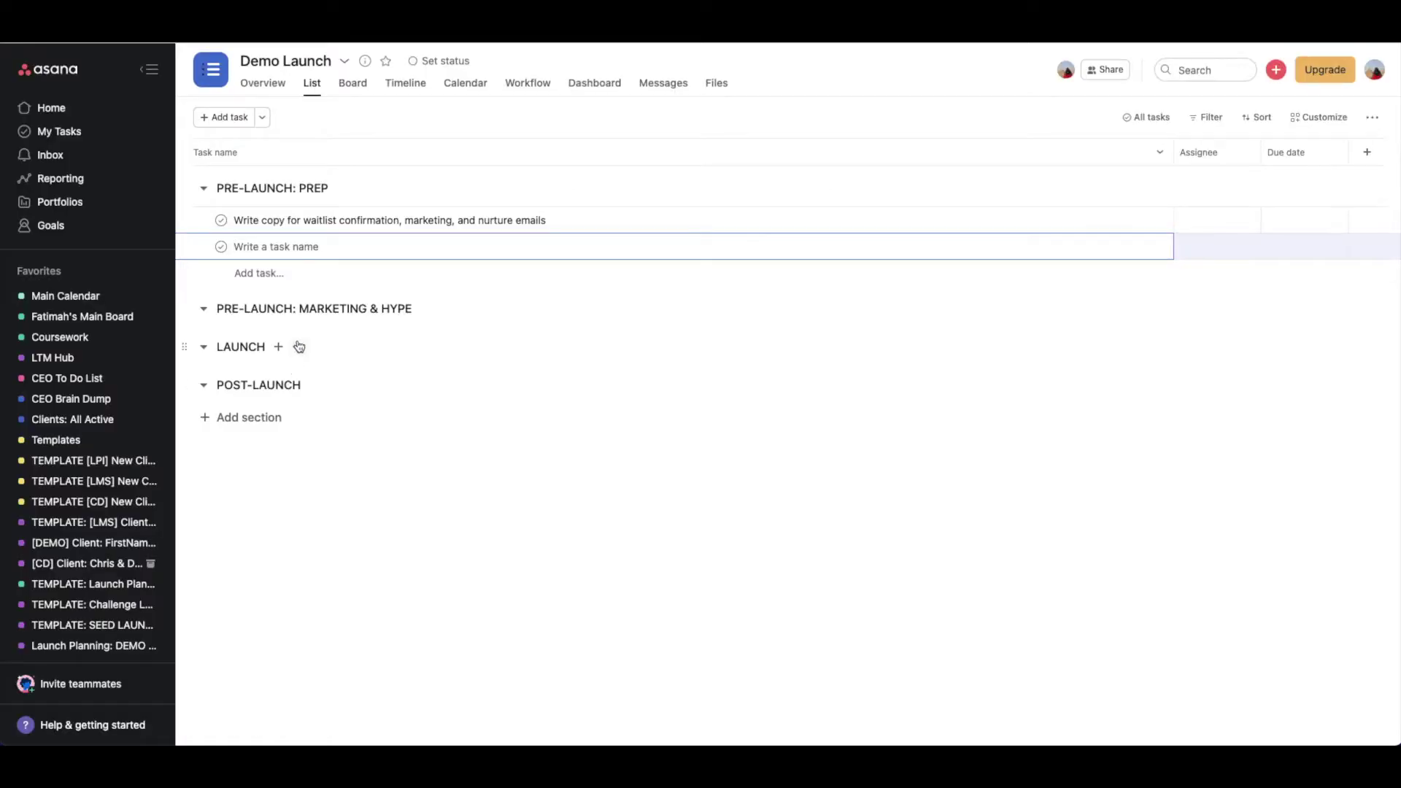
key(ctrl+v)
Step: Add a third prep task by copying "Design graphics for waitlist registration & thank you pages" from the launch planner spreadsheet
key(ctrl+shift+Tab)
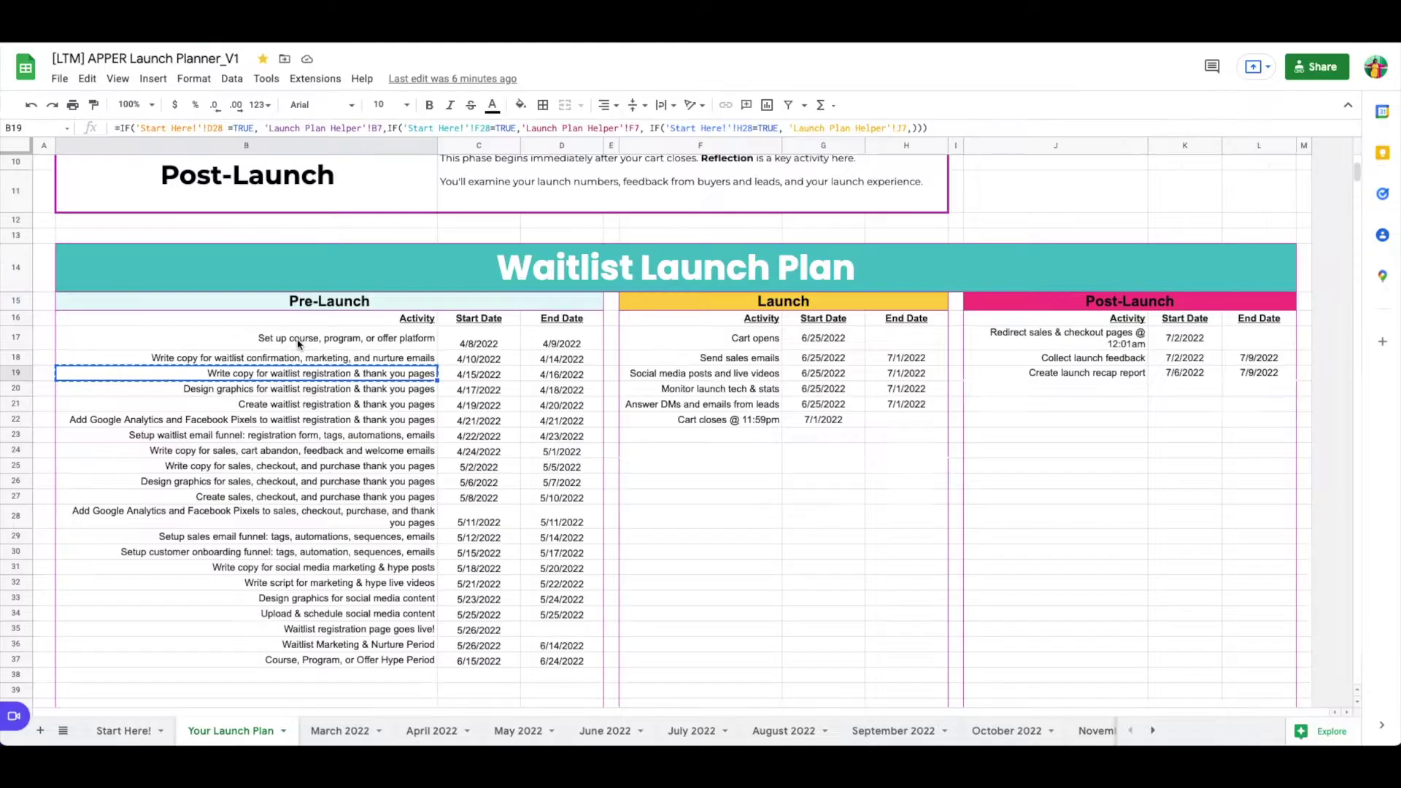
click(281, 393)
key(ctrl+c)
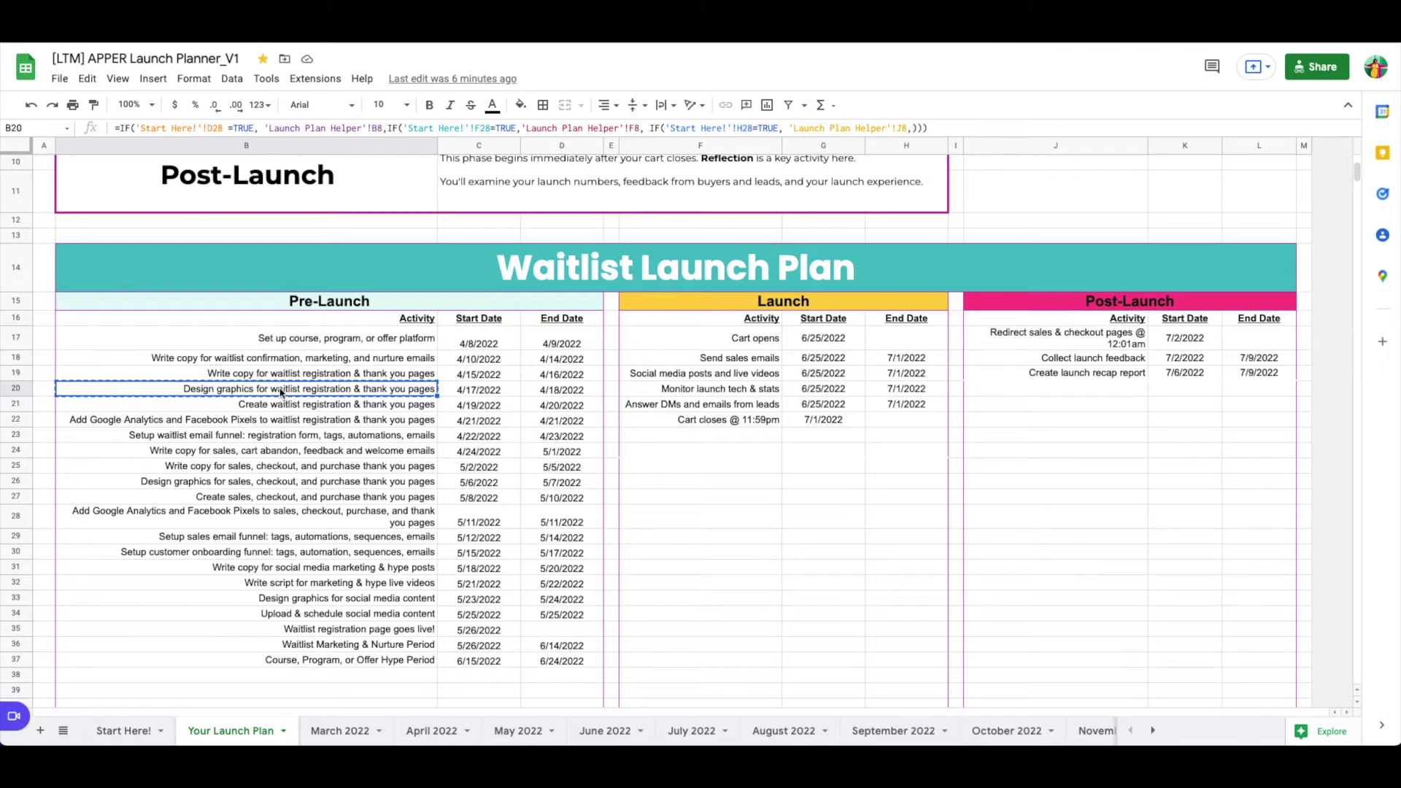
key(ctrl+Tab)
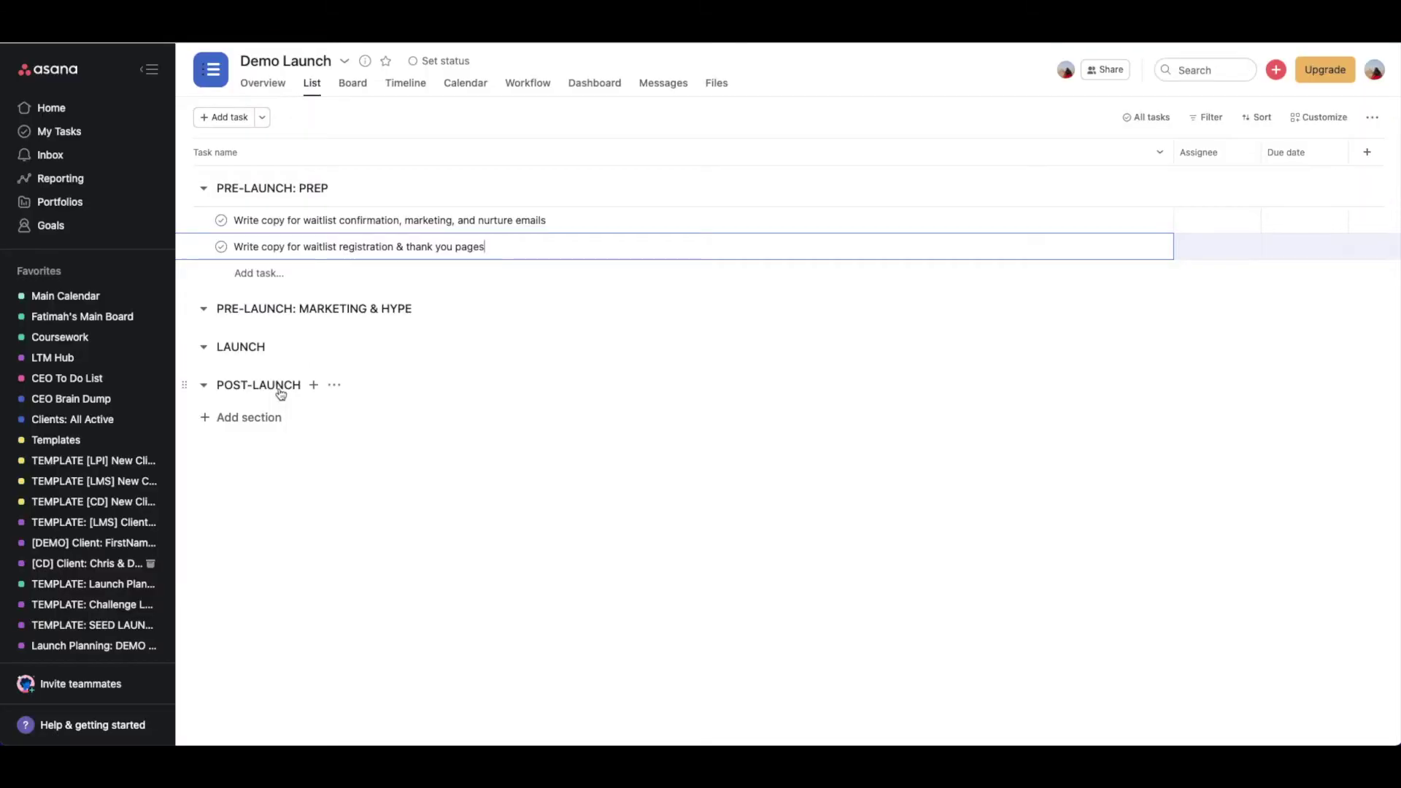
click(263, 272)
key(ctrl+v)
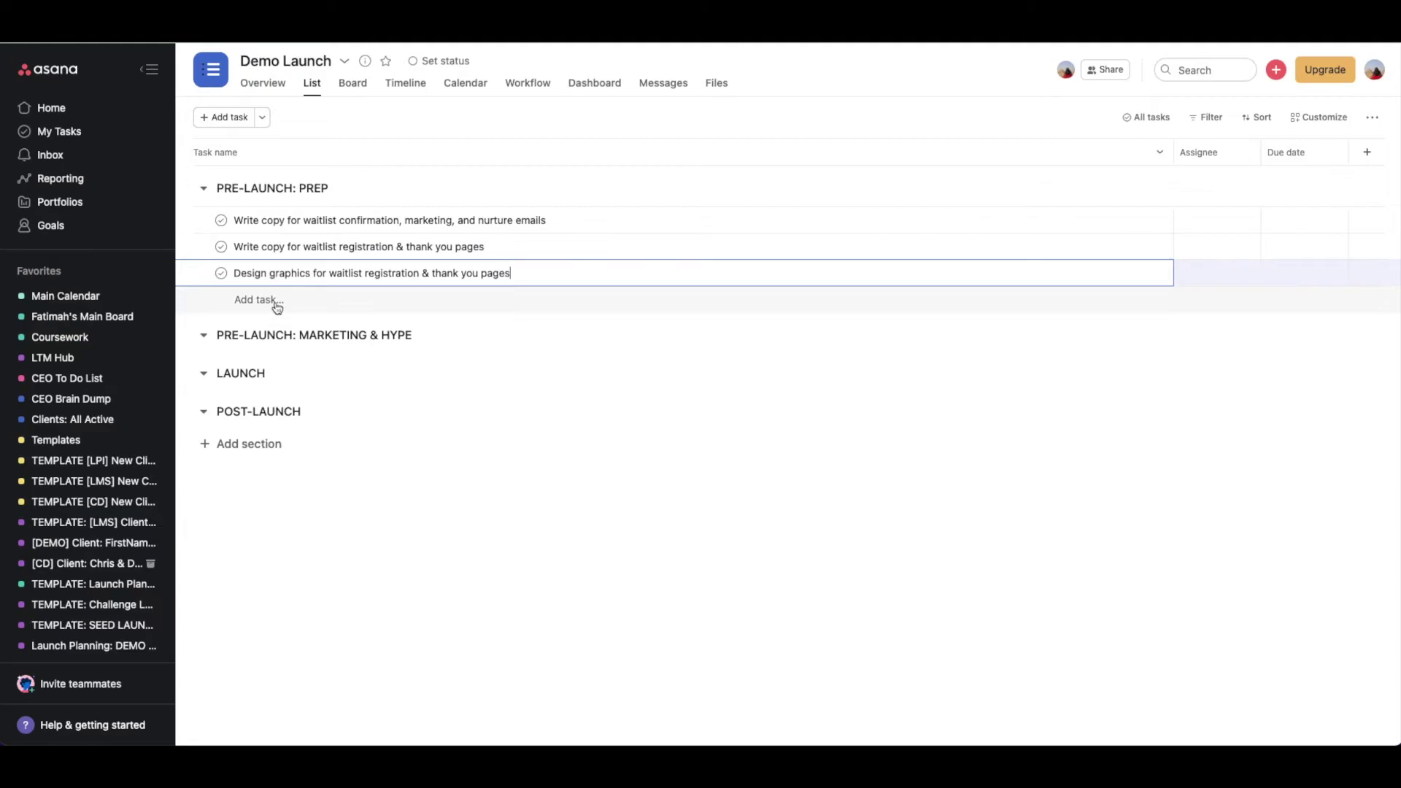
Step: Add a fourth prep task by copying "Create waitlist registration & thank you pages" from the launch planner spreadsheet
key(ctrl+shift+Tab)
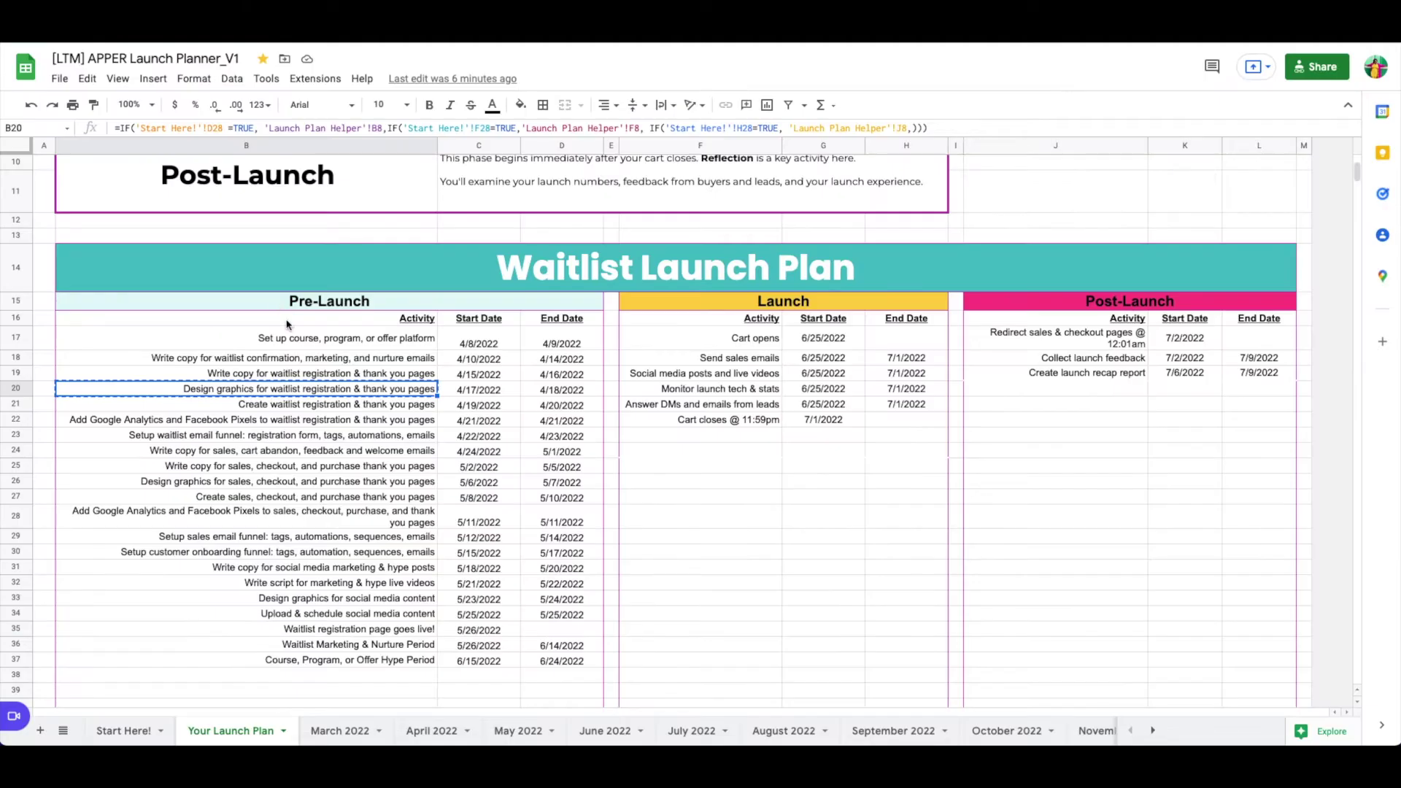
click(287, 407)
key(ctrl+c)
key(ctrl+Tab)
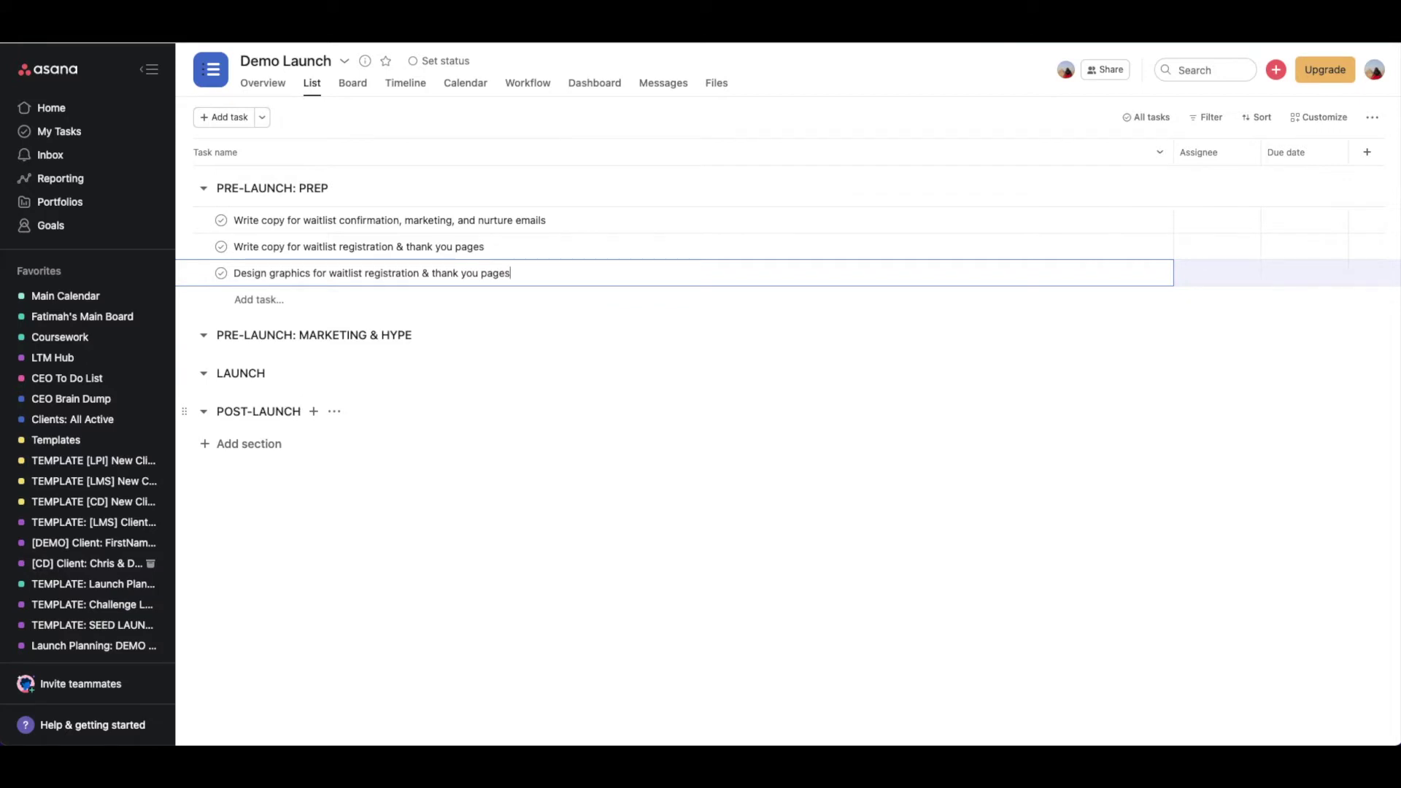
key(Return)
key(ctrl+v)
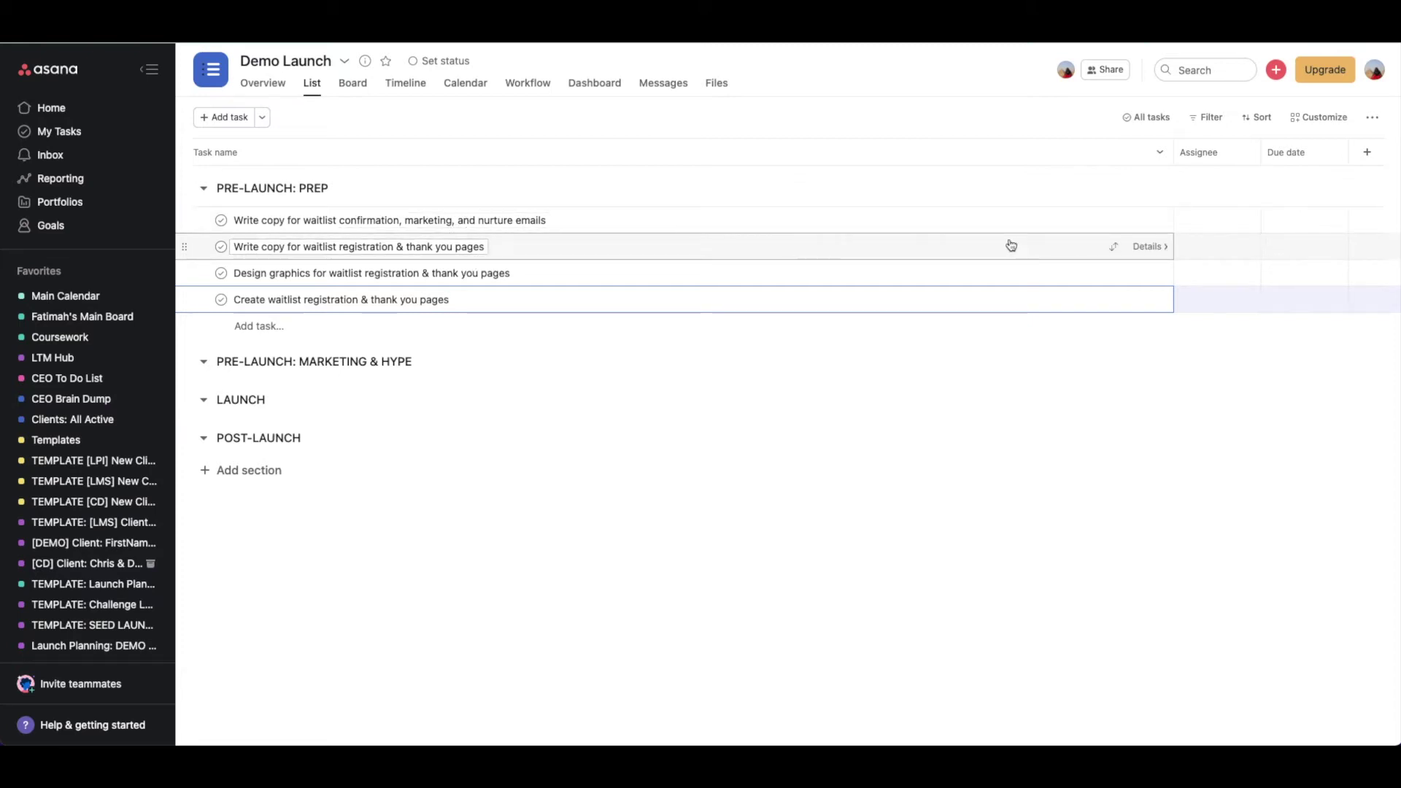
Step: Narrow the Task name column and open the first prep task's details with its description ready for editing
drag(1175, 147, 732, 147)
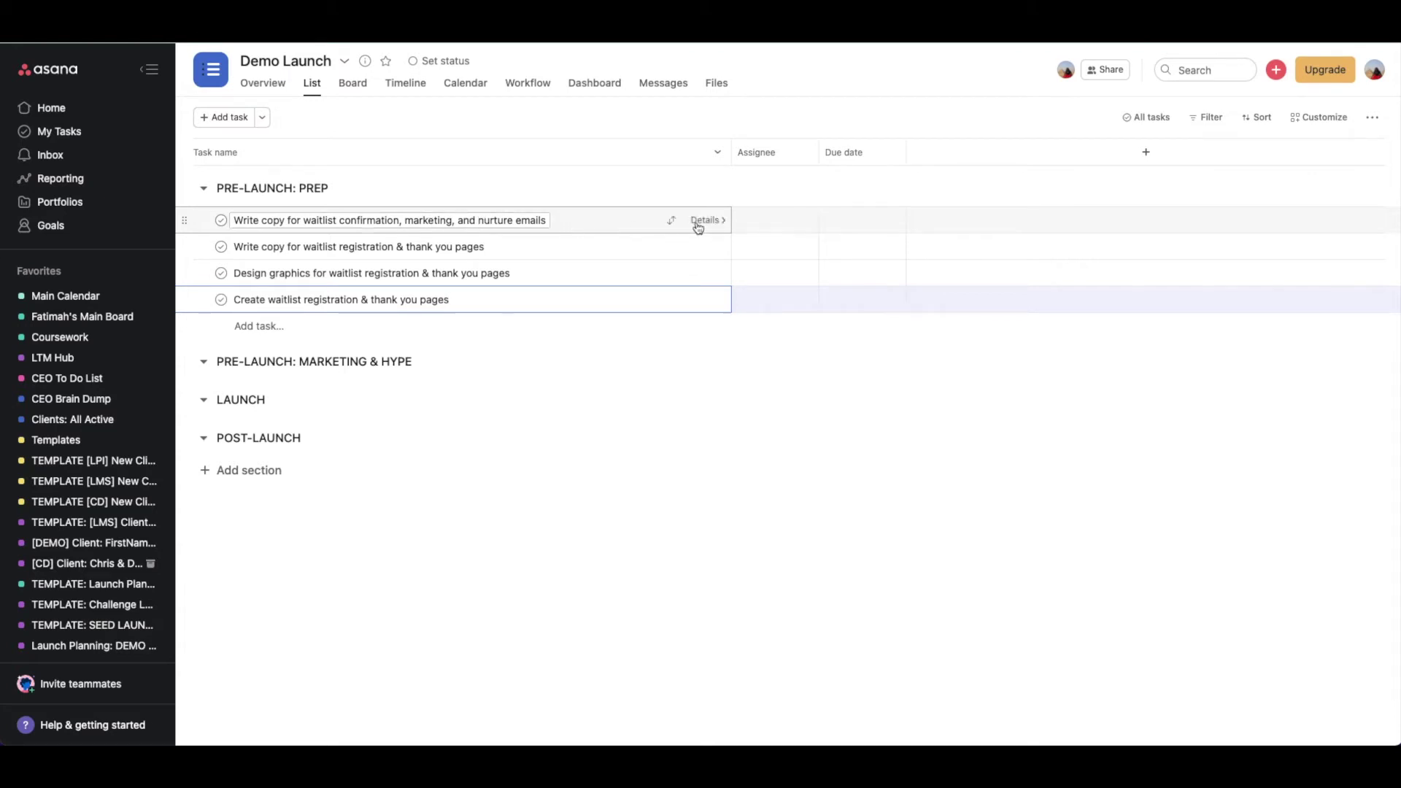
click(701, 222)
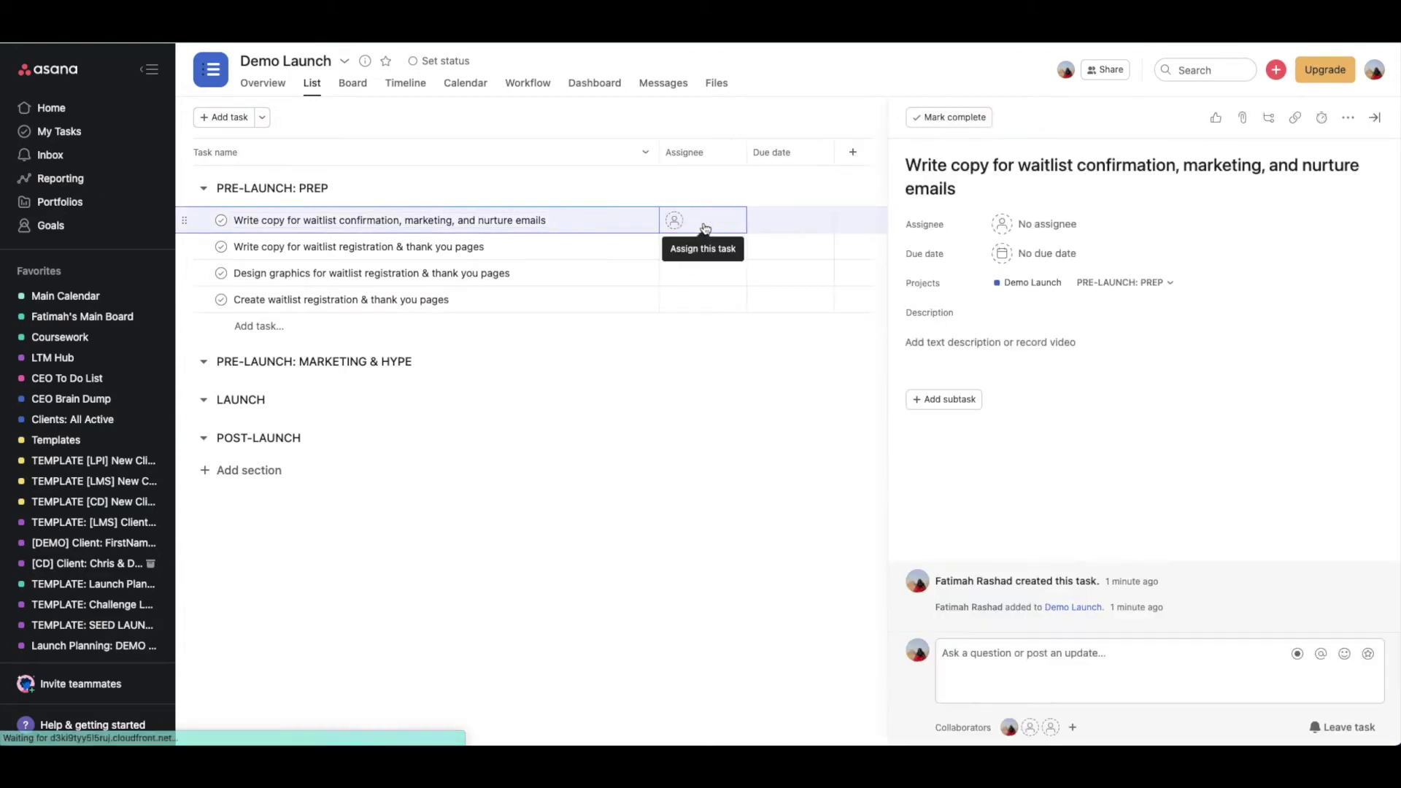
click(927, 342)
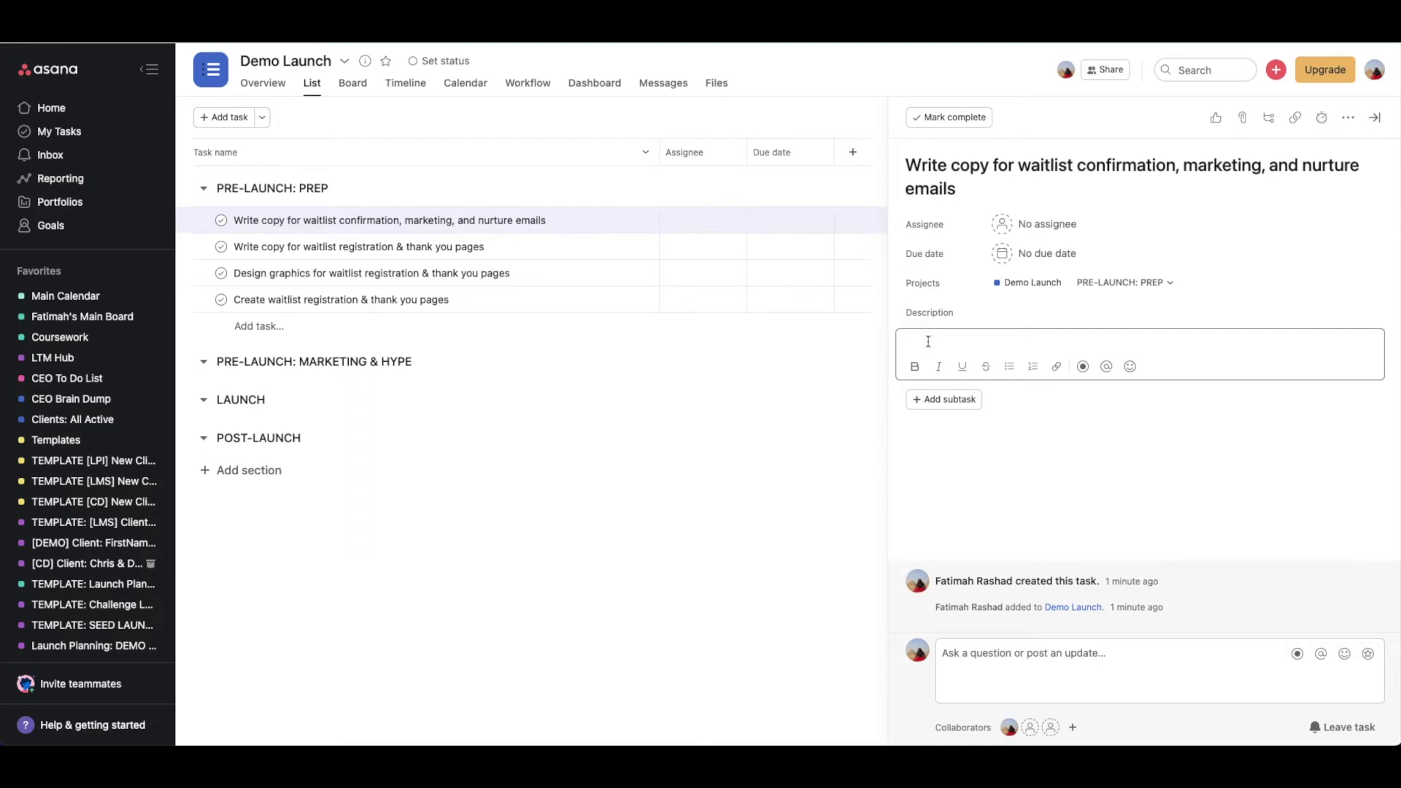
text(WAITL)
key(BackSpace)
key(BackSpace)
key(BackSpace)
key(BackSpace)
text(aitlist)
key(super+a)
text(Copy for waitlist,)
key(ctrl+a)
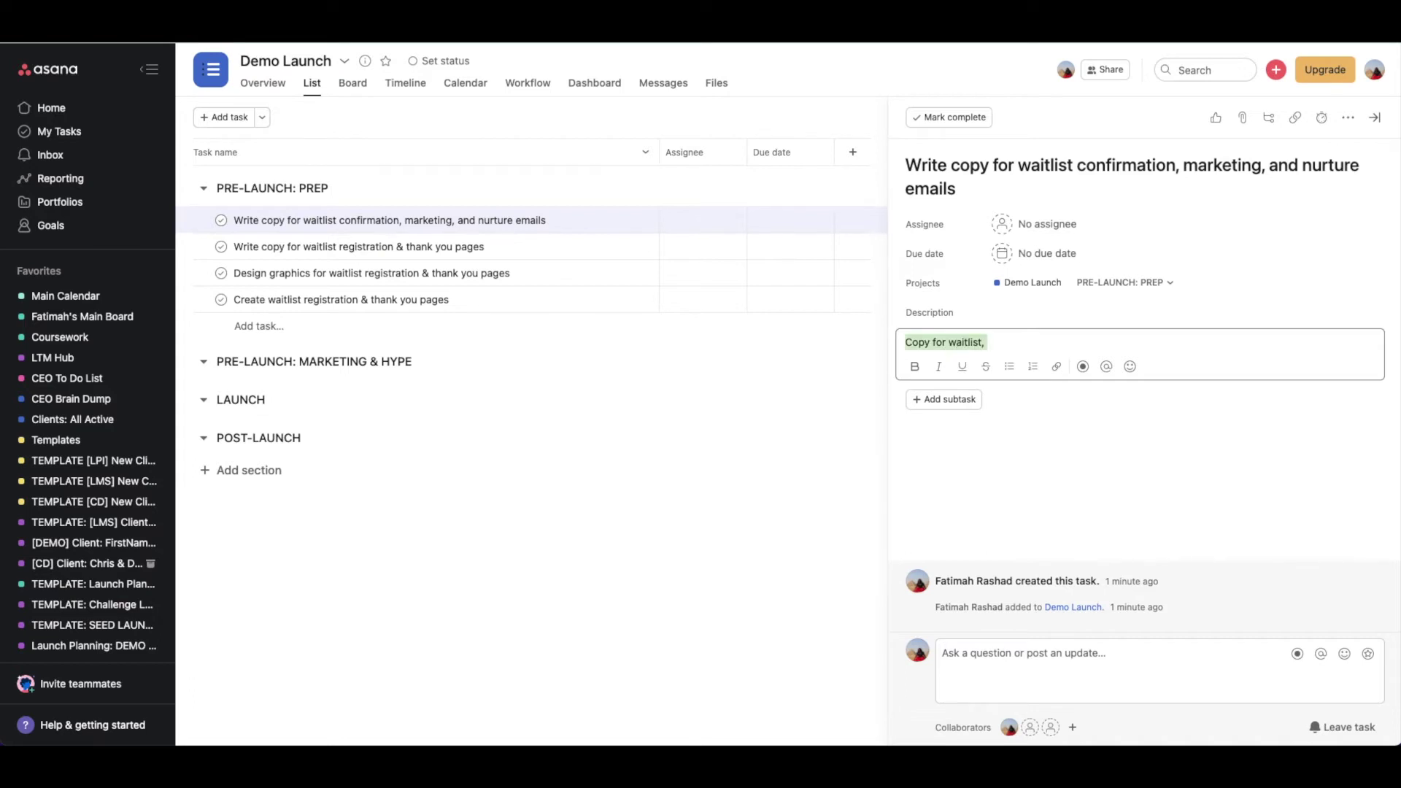
Step: Replace the task's description with "Waitlist Email Copy File:" followed by "(insert link)" on a separate line
text(Email )
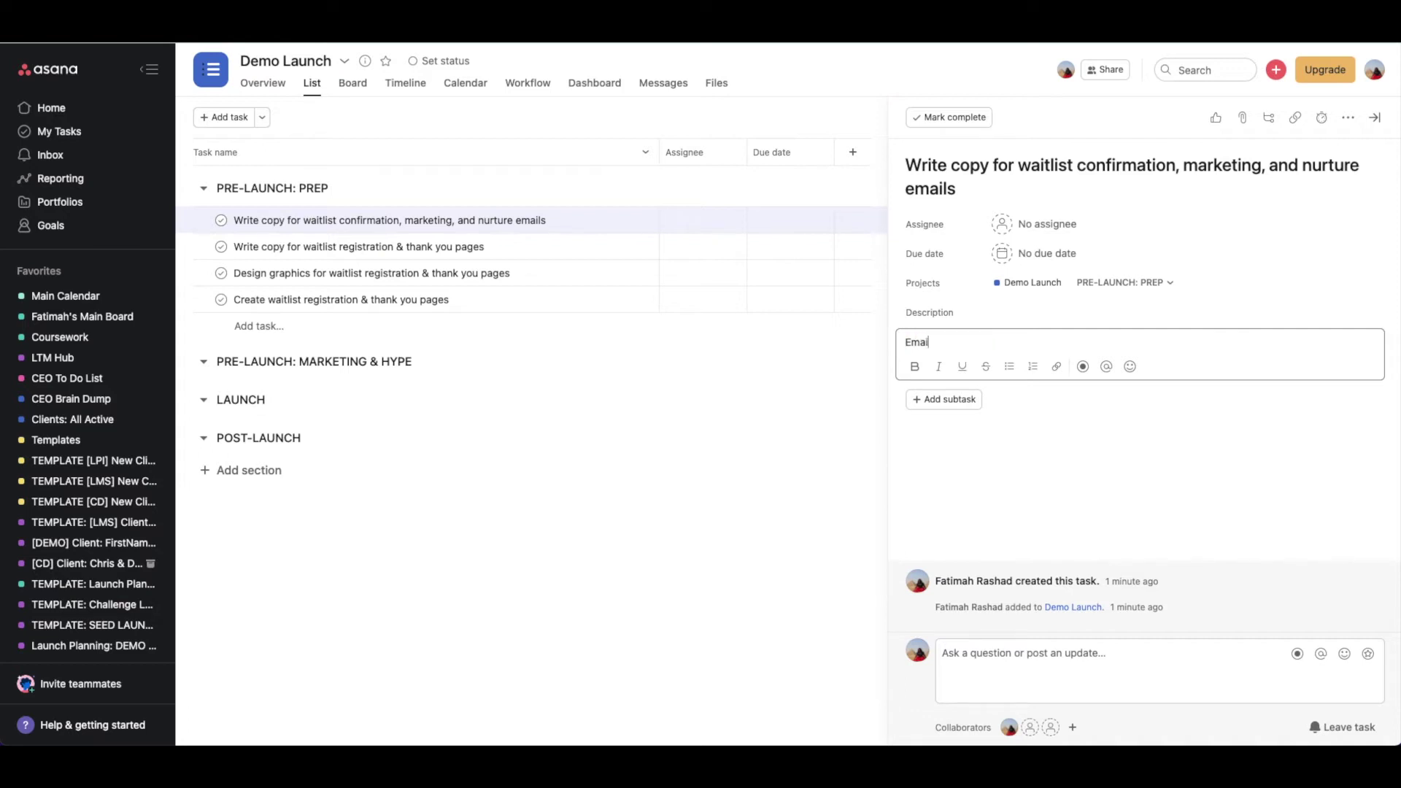
text(Copy)
text(Waitlist)
click(1000, 342)
text(File:)
key(Return)
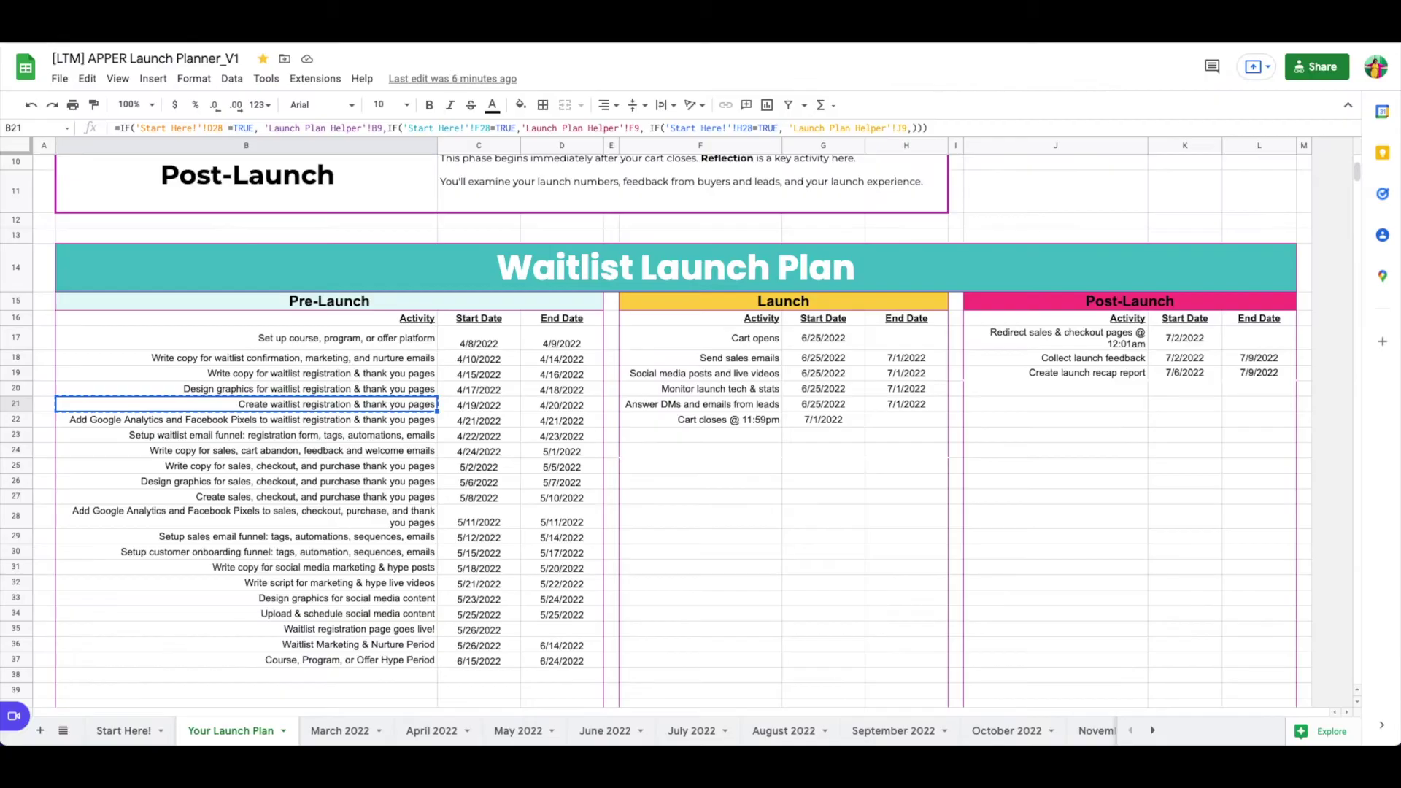
text(ins)
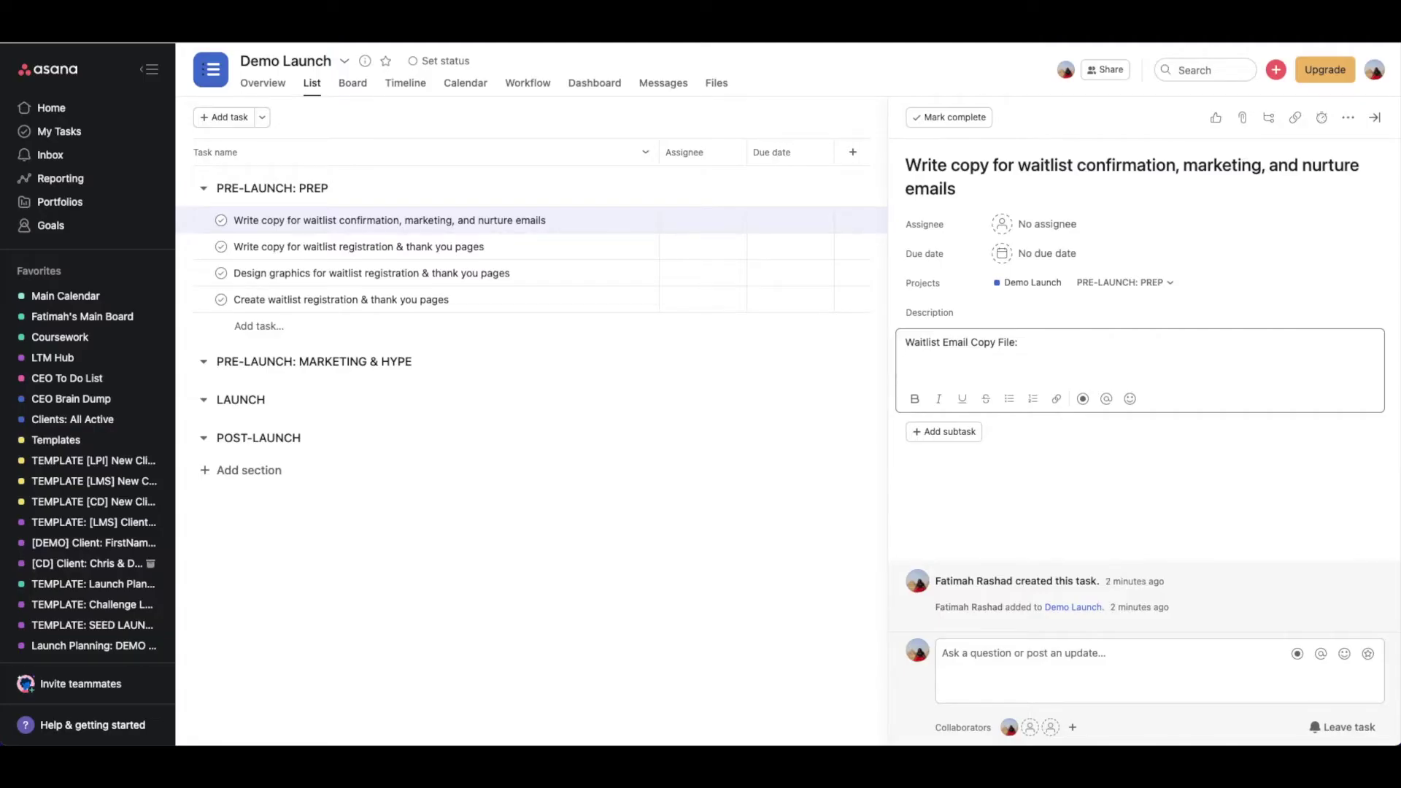
text((insert link))
key(Return)
key(Return)
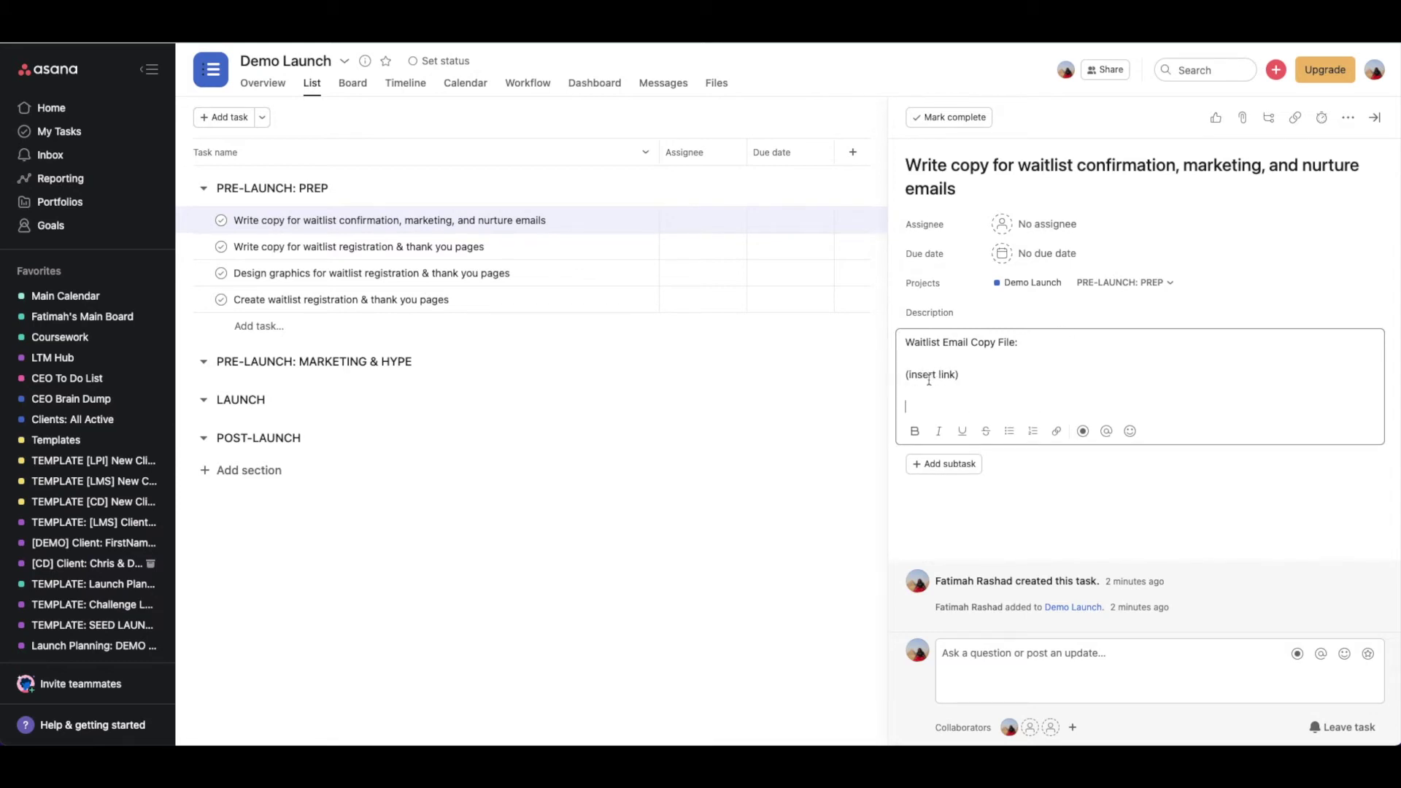
Step: Make the "Waitlist Email Copy File:" line of the description bold
triple_click(925, 345)
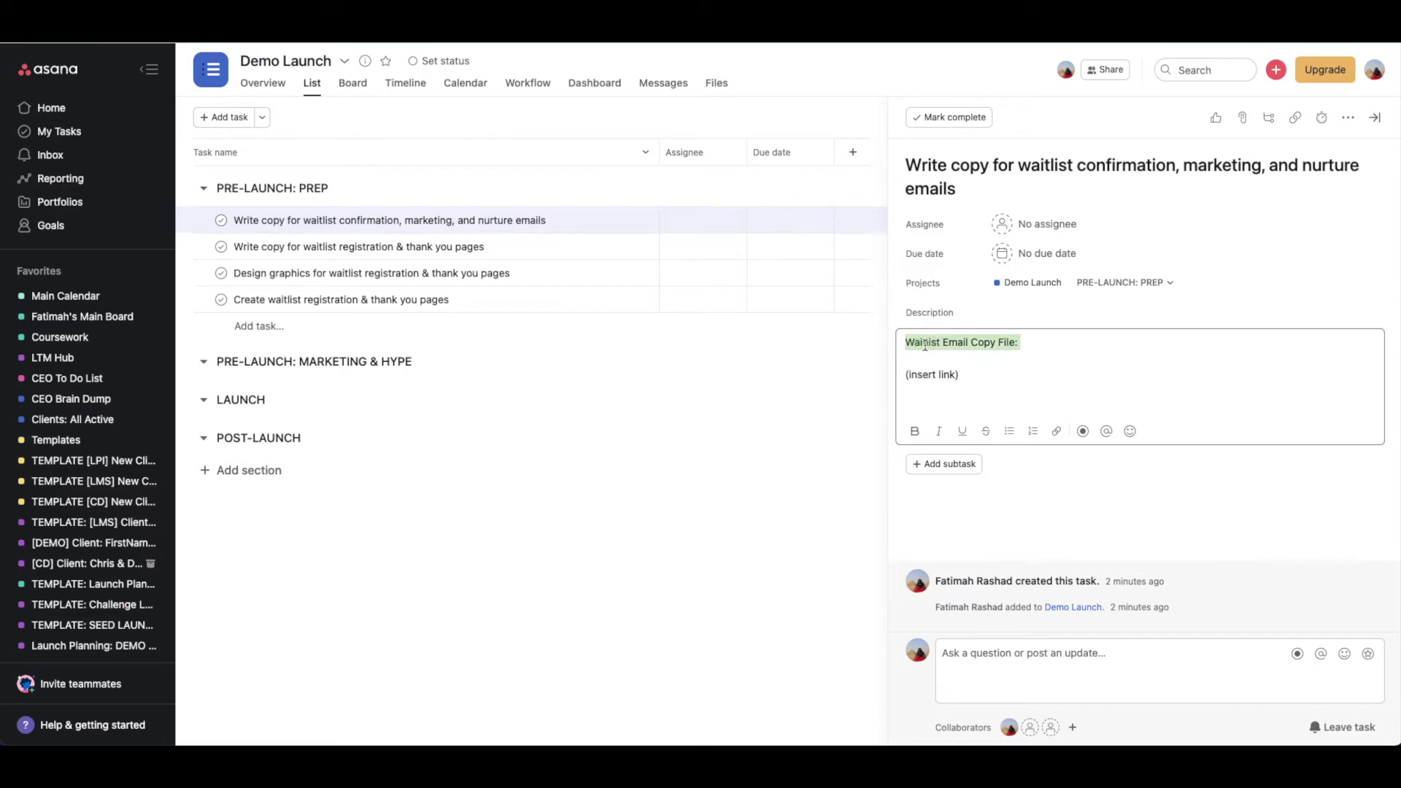
key(ctrl+b)
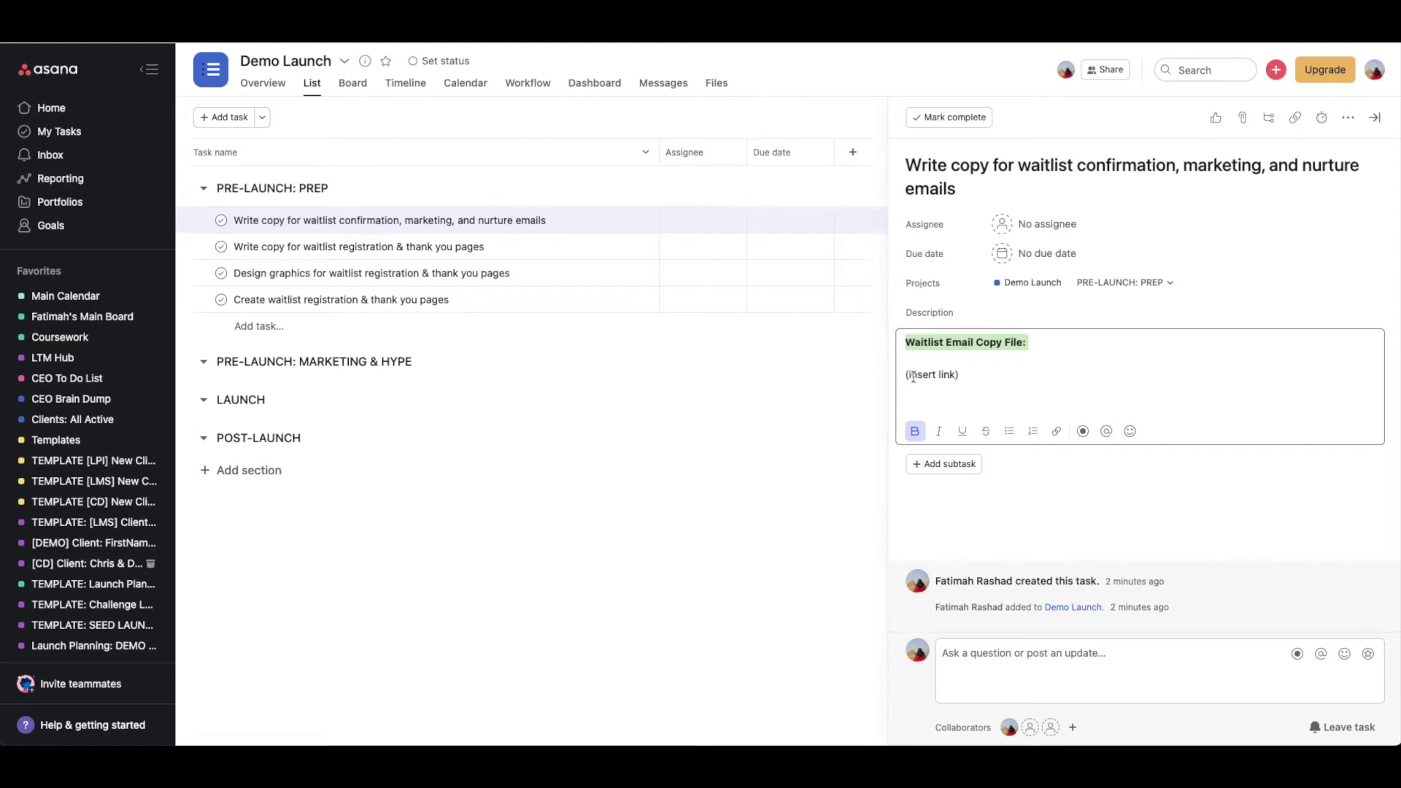
drag(906, 376, 956, 376)
click(996, 384)
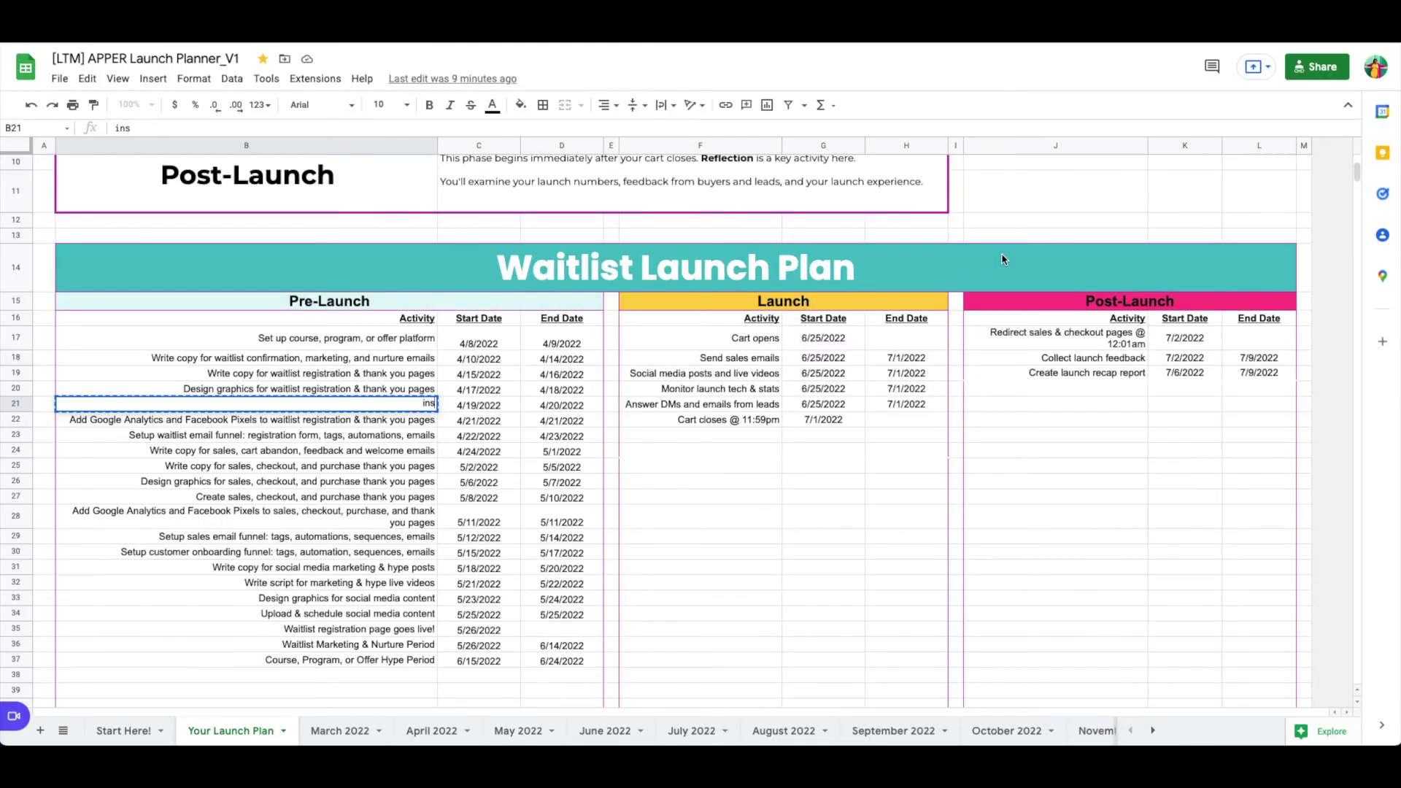
Step: Set the due date of the waitlist email copy task to 4/14/22, matching its end date in the launch planner spreadsheet
key(Escape)
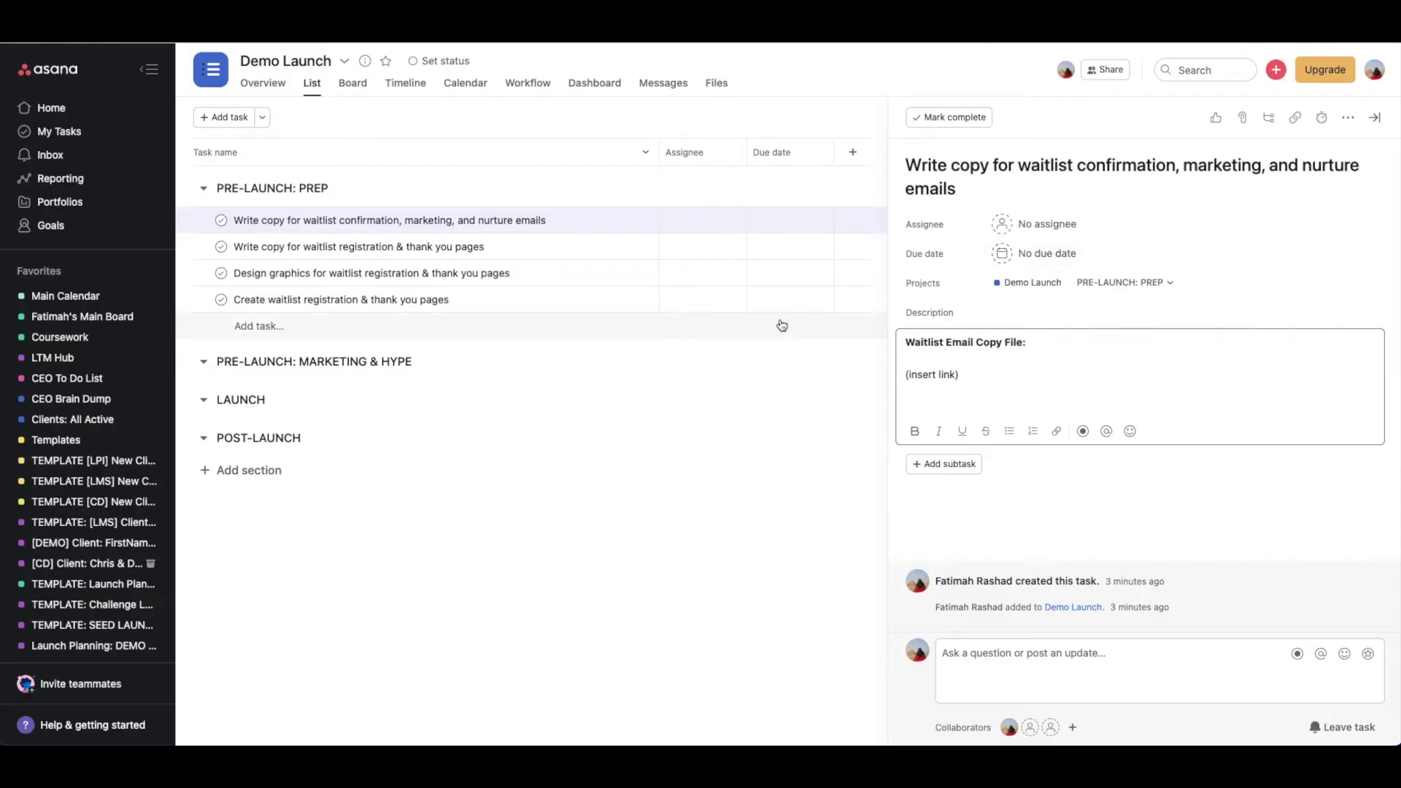
click(1002, 255)
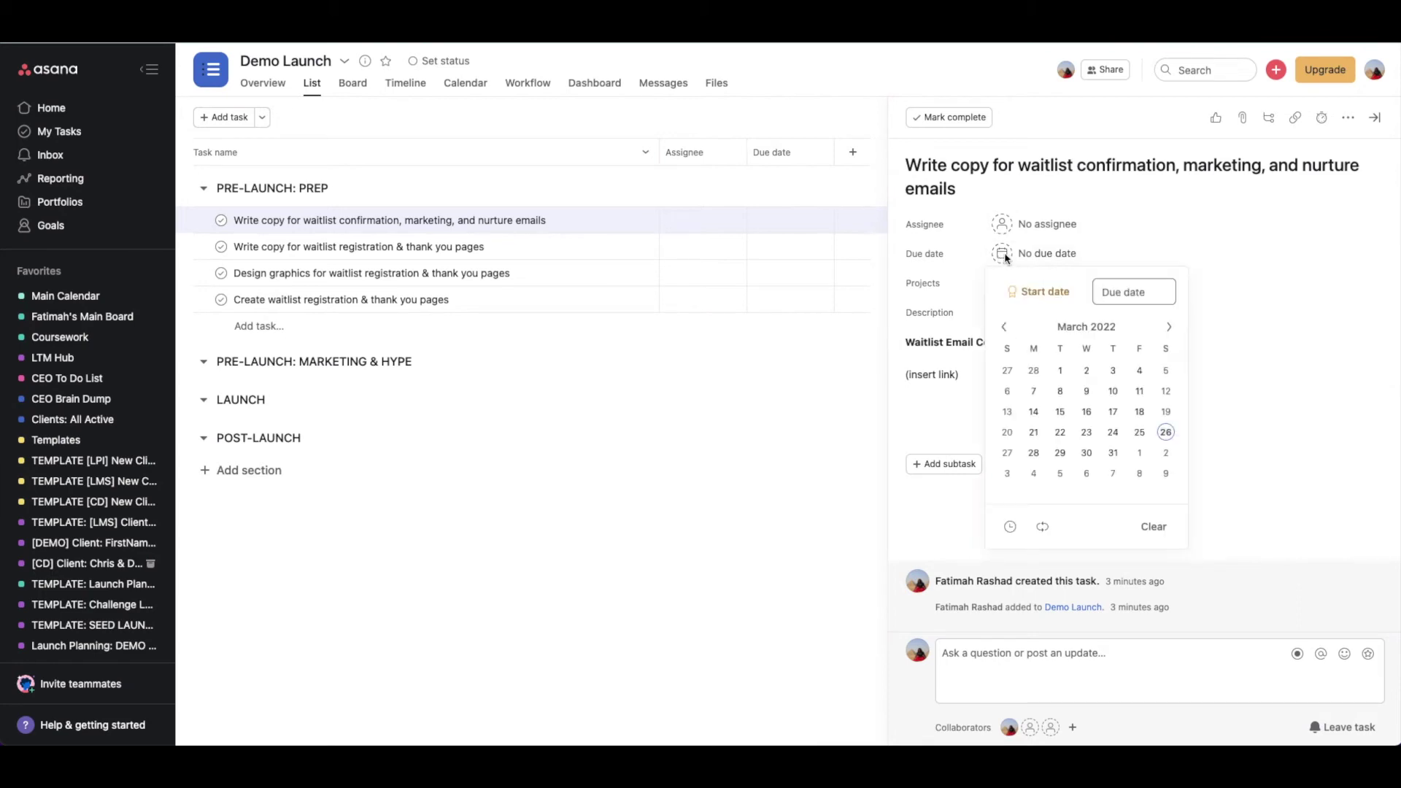
text(4/14/22)
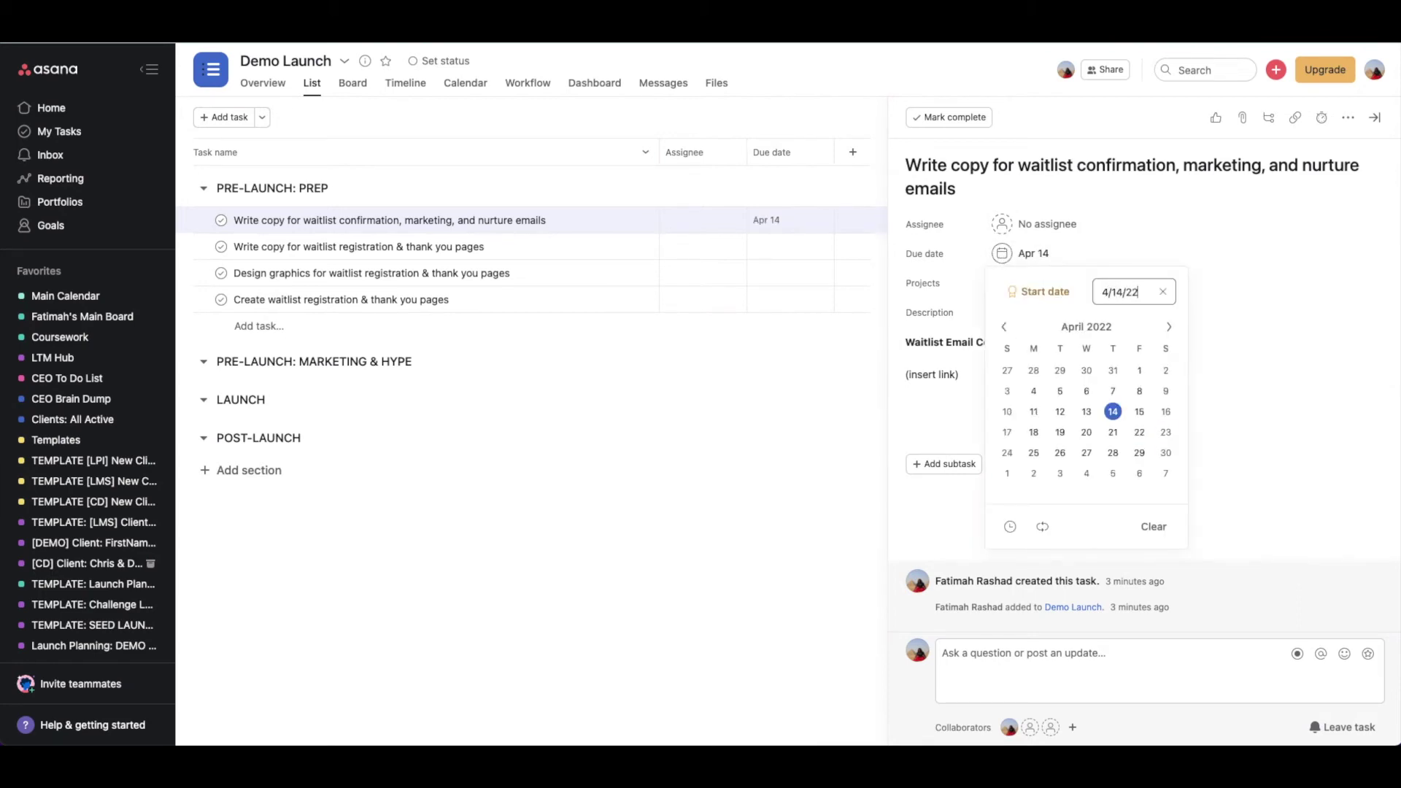
Step: Close the due date picker, switch to the launch planner spreadsheet and review the steps on the Start Here! sheet from evaluation to launch prep date
click(905, 487)
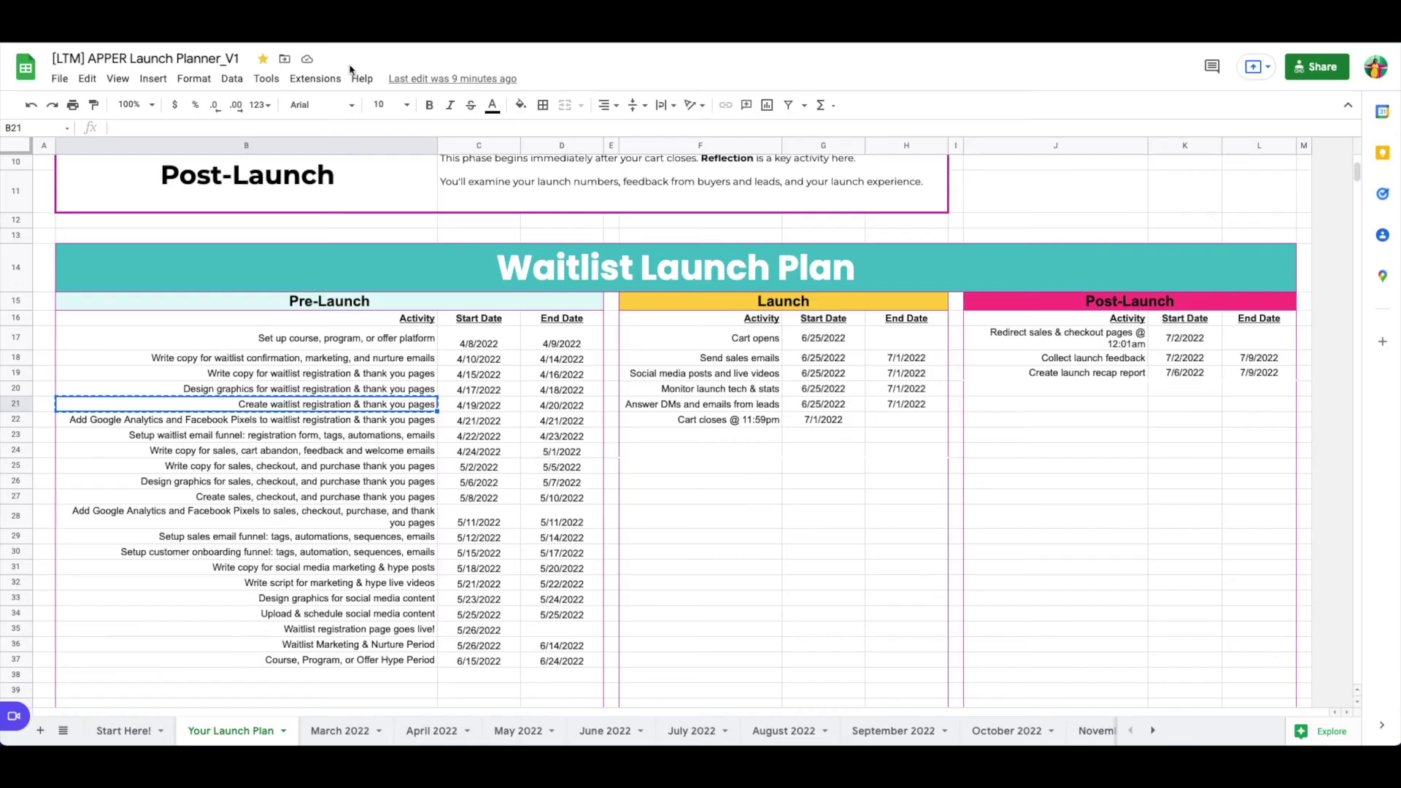
click(116, 731)
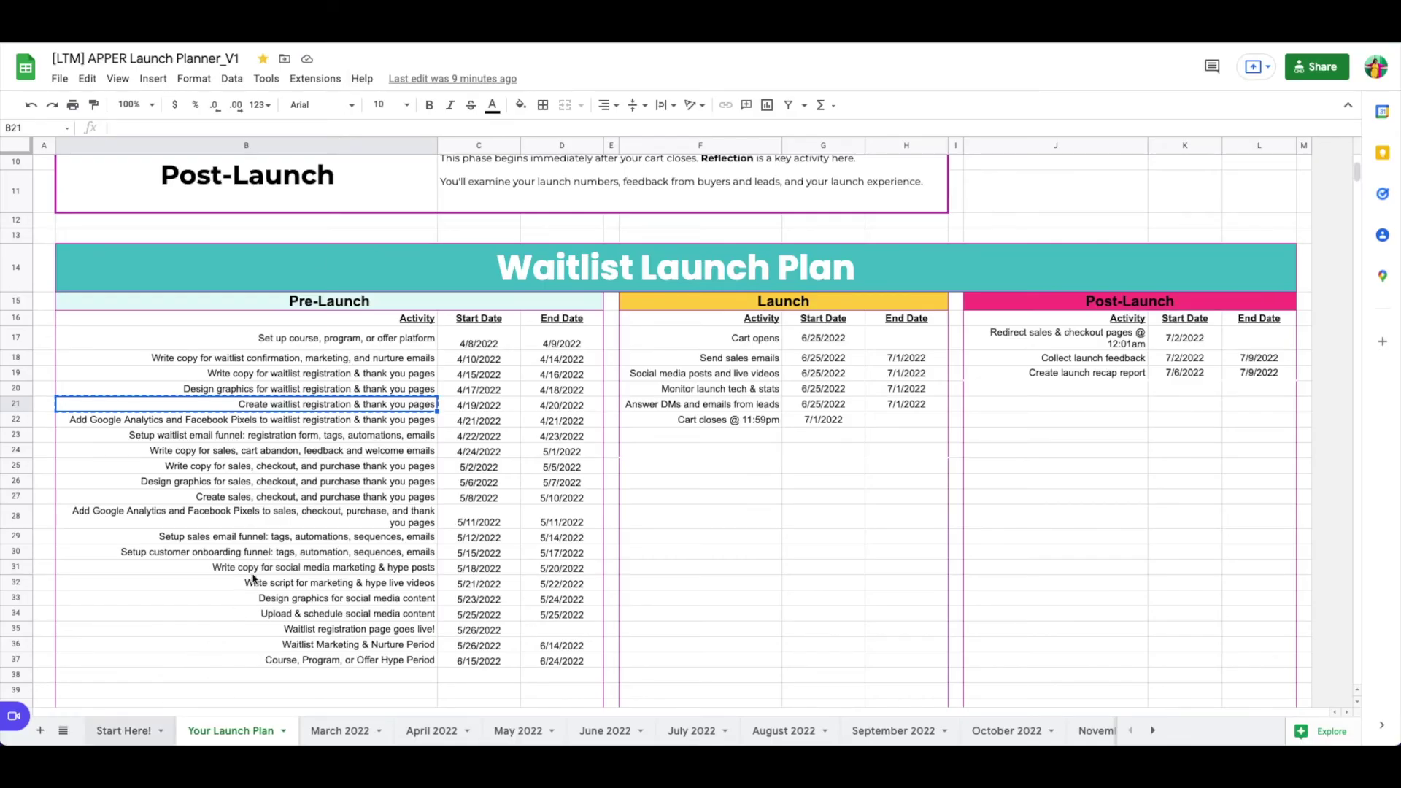
scroll(287, 519, up, 10)
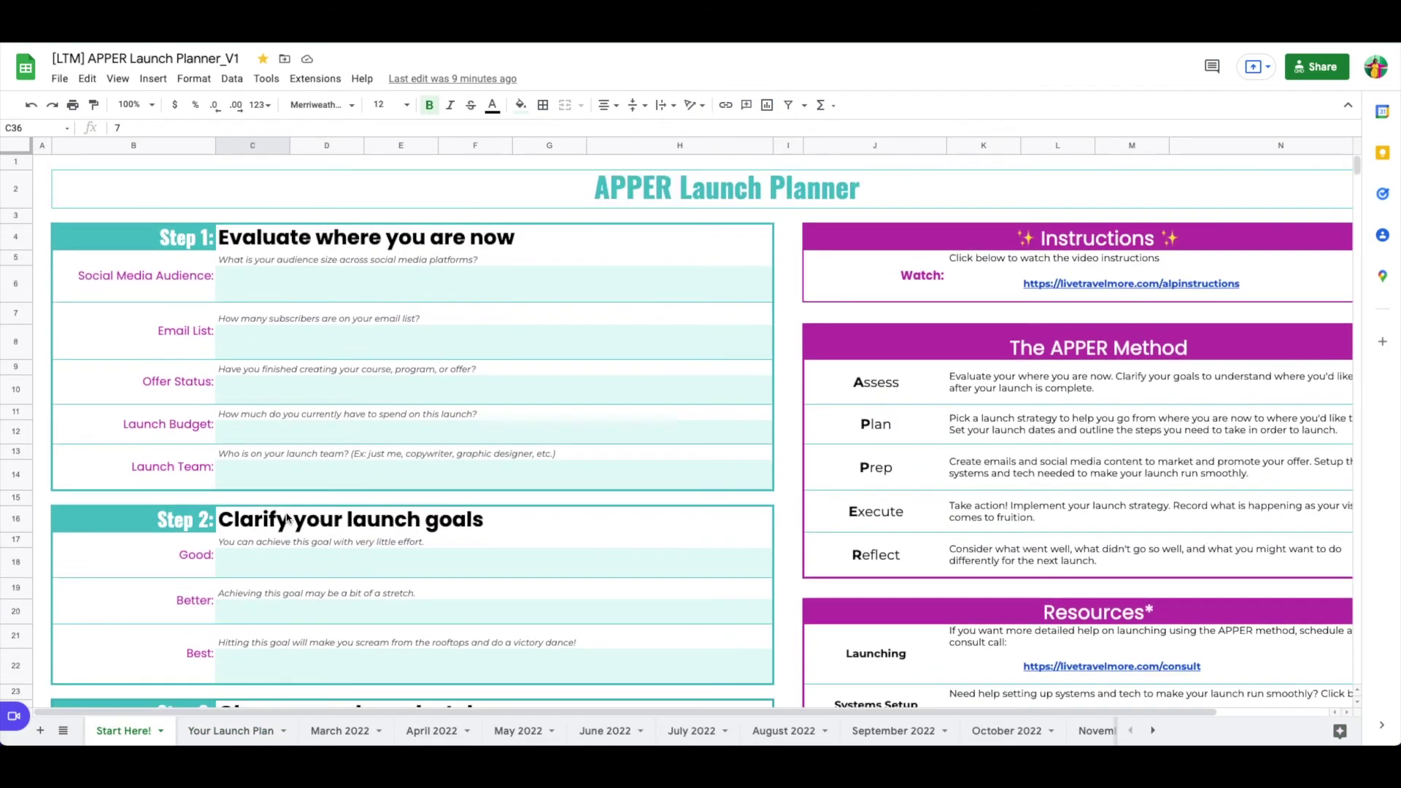
scroll(287, 518, down, 5)
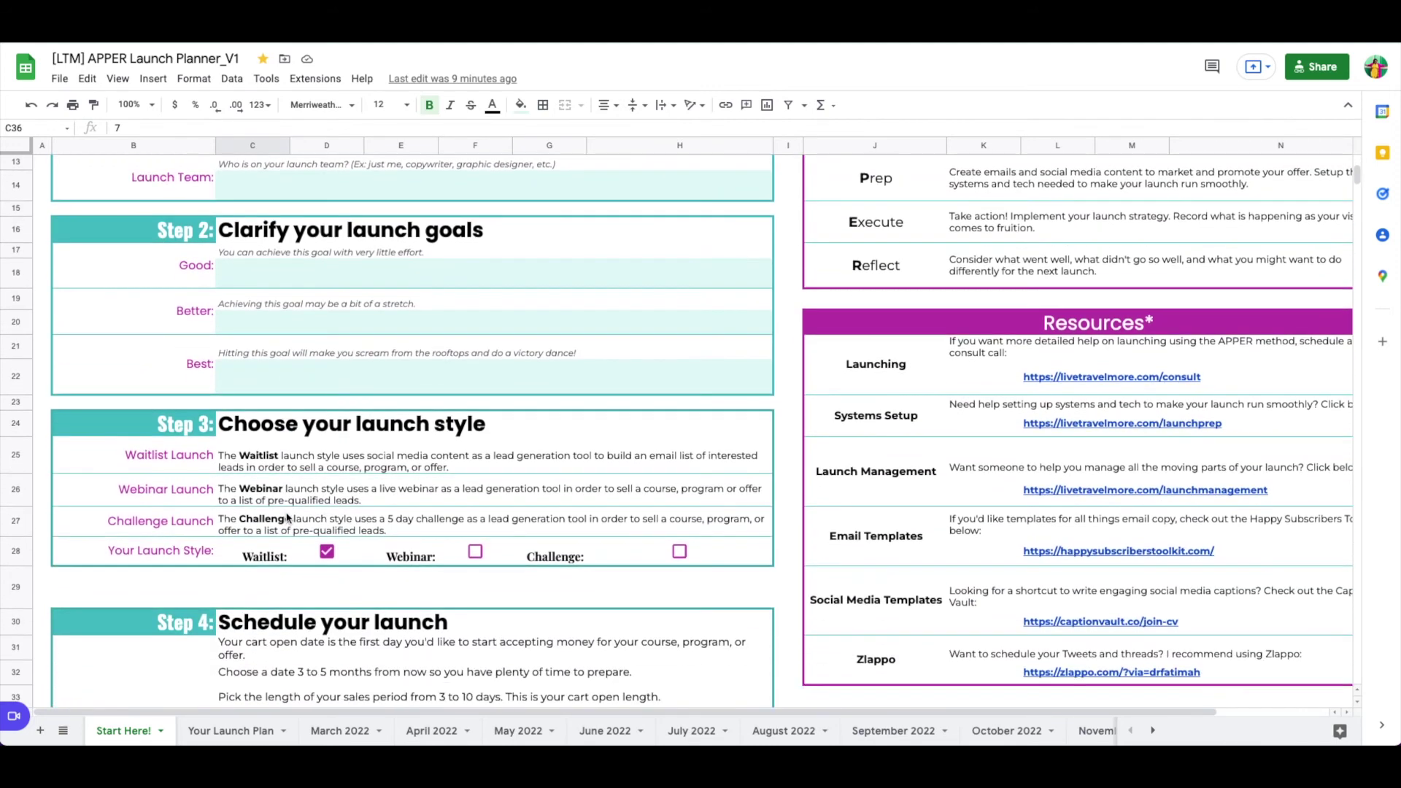
scroll(286, 518, down, 1)
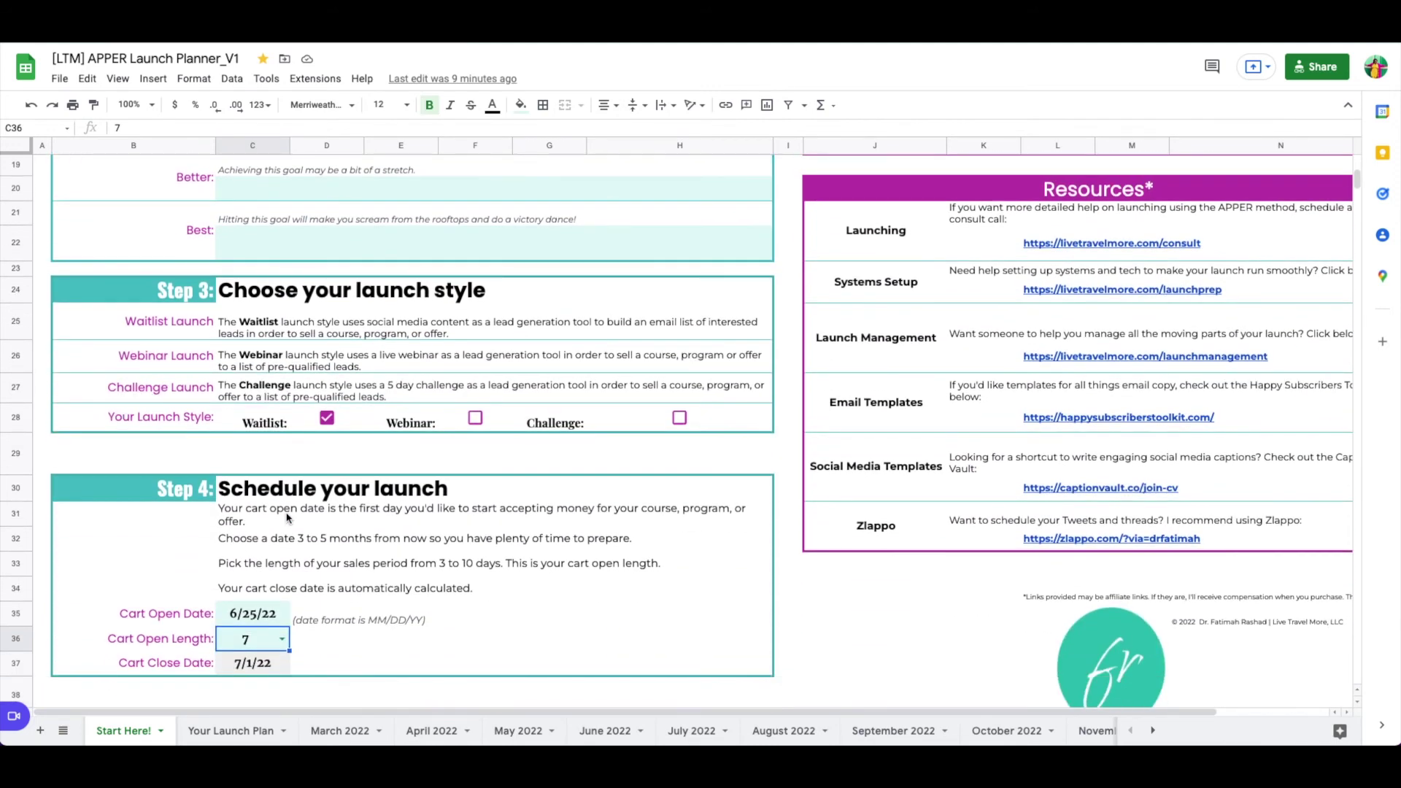
scroll(287, 518, up, 1)
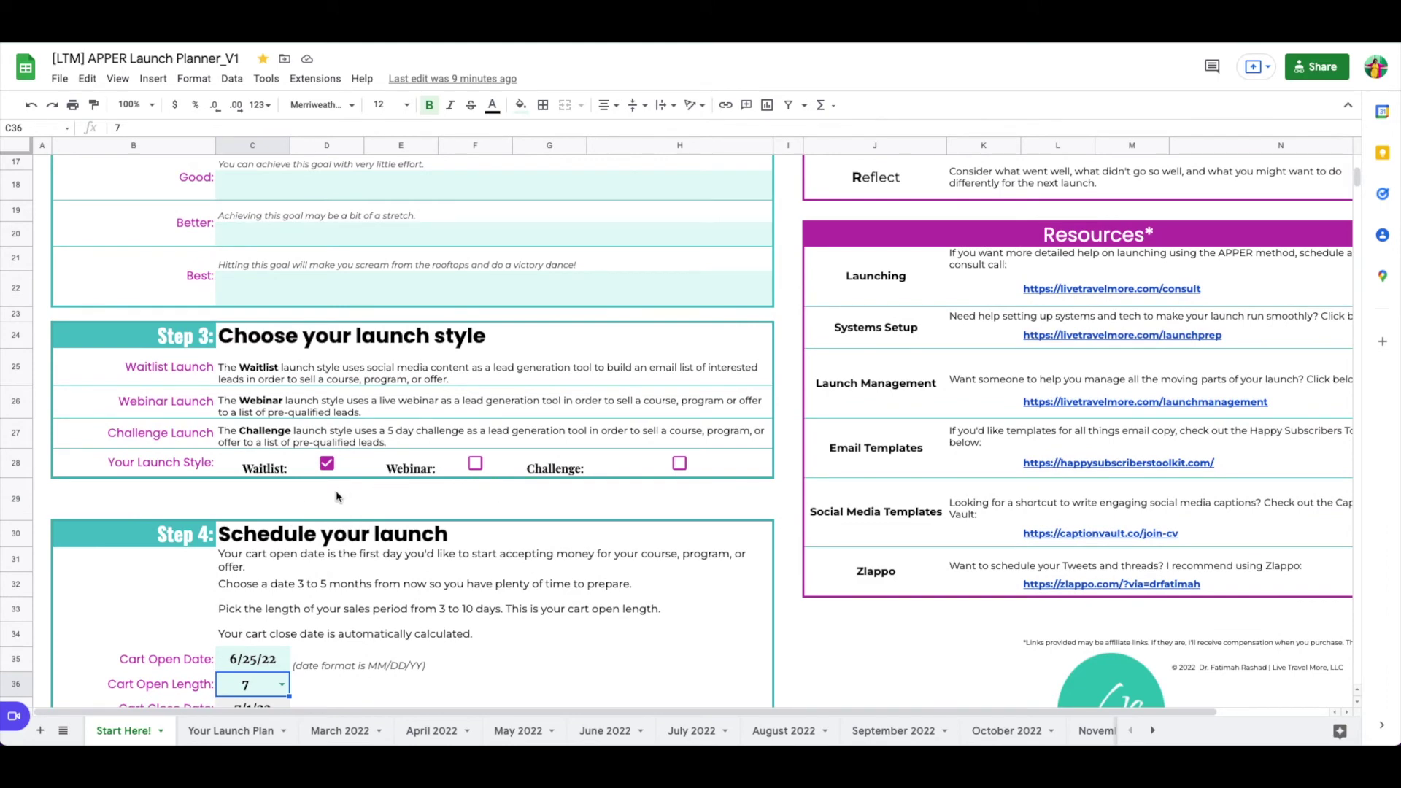
scroll(337, 495, down, 1)
scroll(337, 495, down, 1)
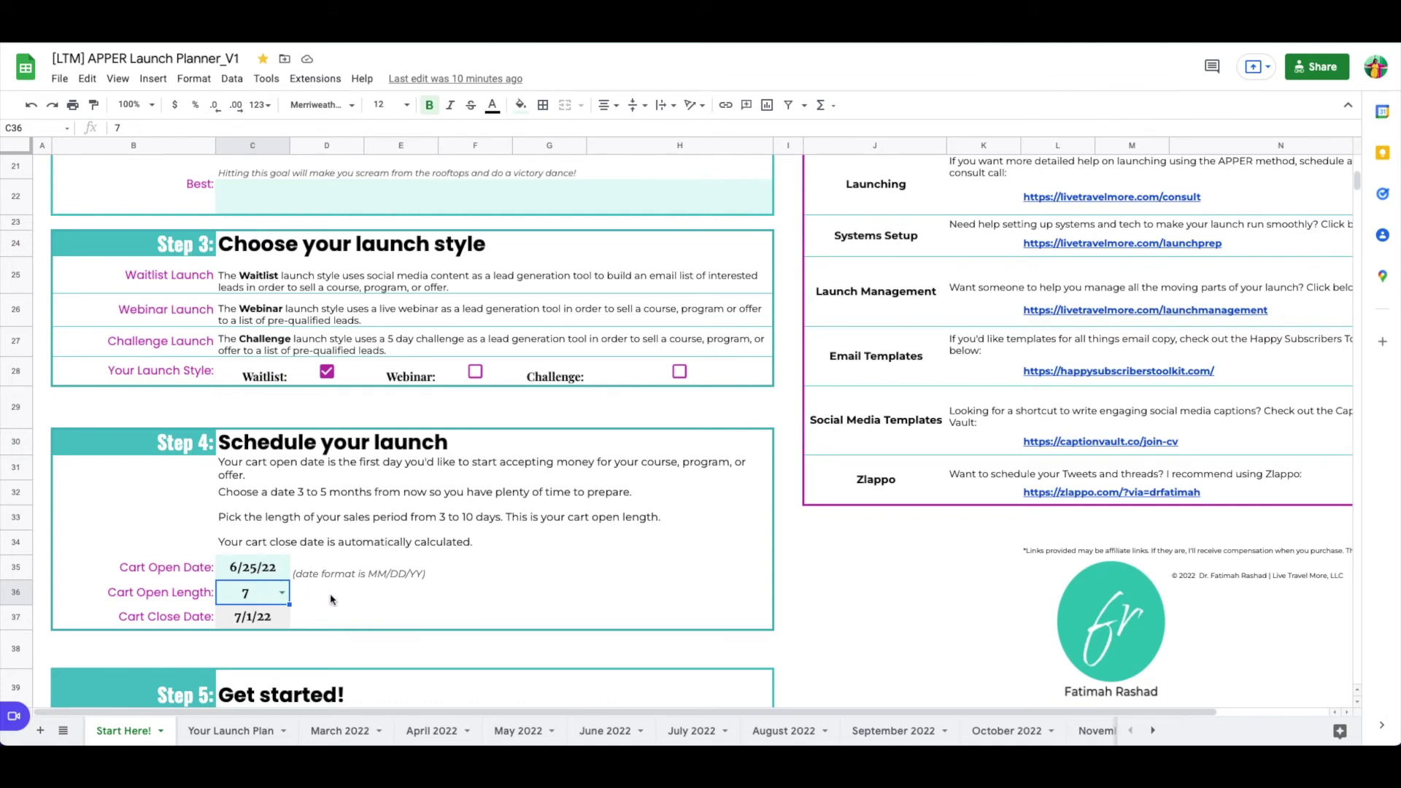
scroll(332, 603, down, 1)
scroll(329, 602, down, 4)
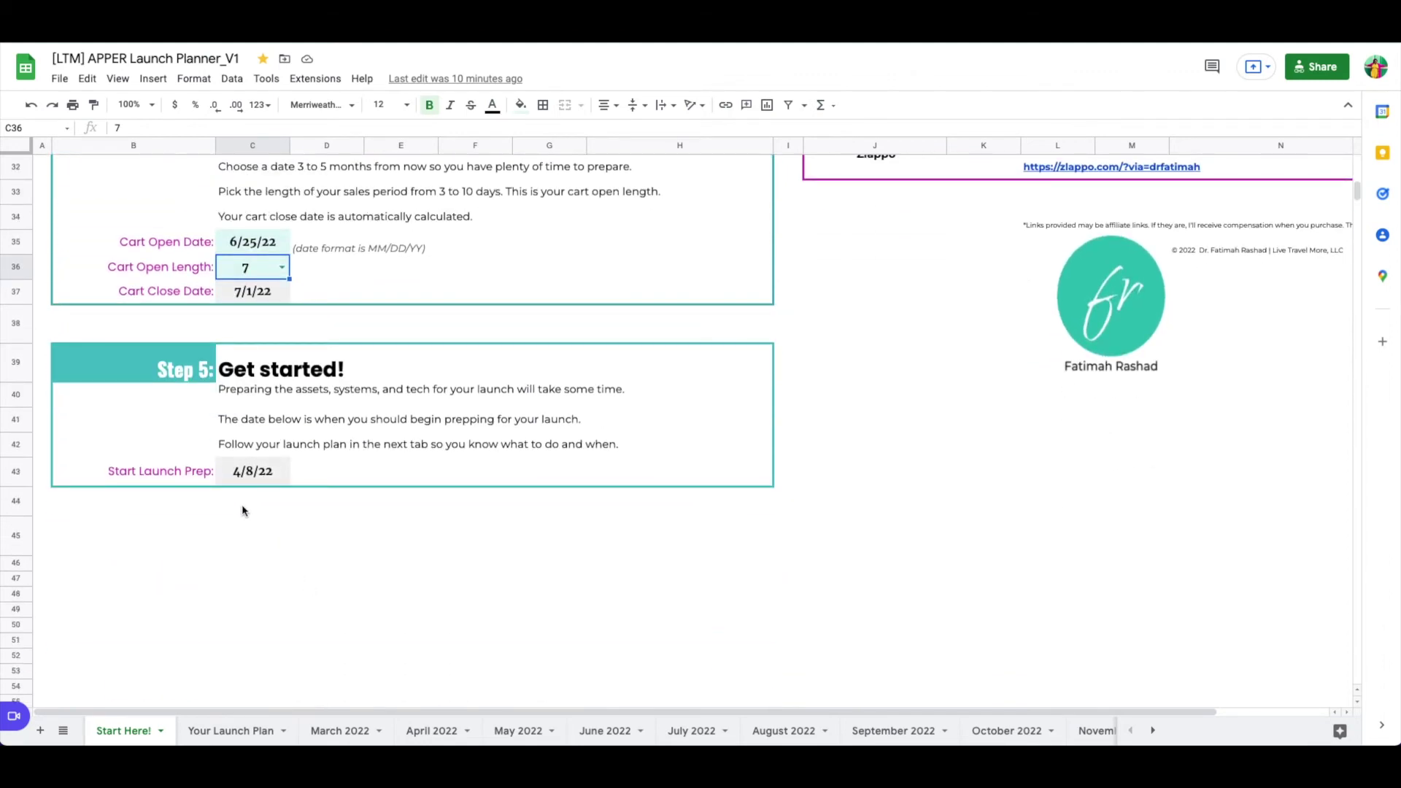
scroll(243, 509, up, 8)
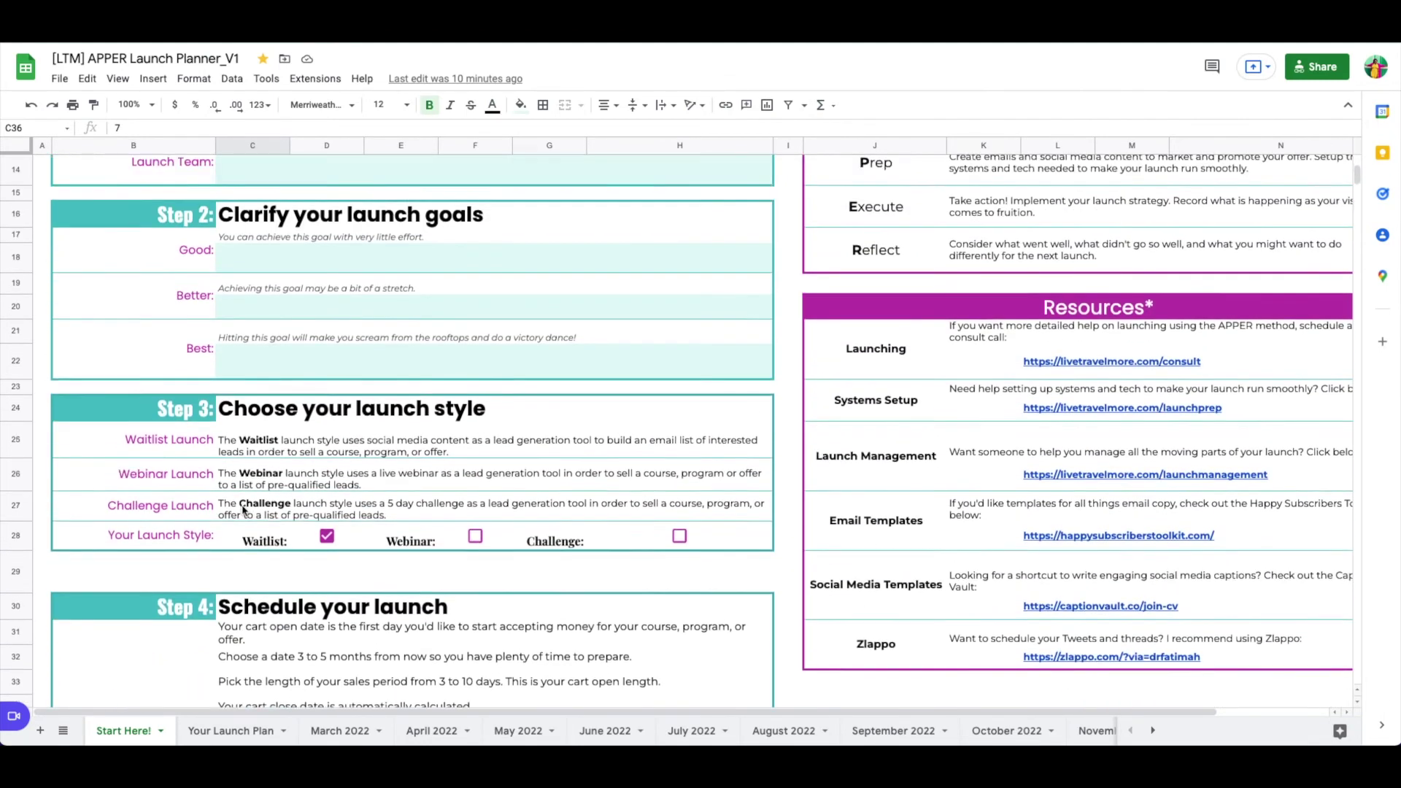
Step: Check the Your Launch Plan sheet and return to the beginning of the Start Here! sheet
click(223, 732)
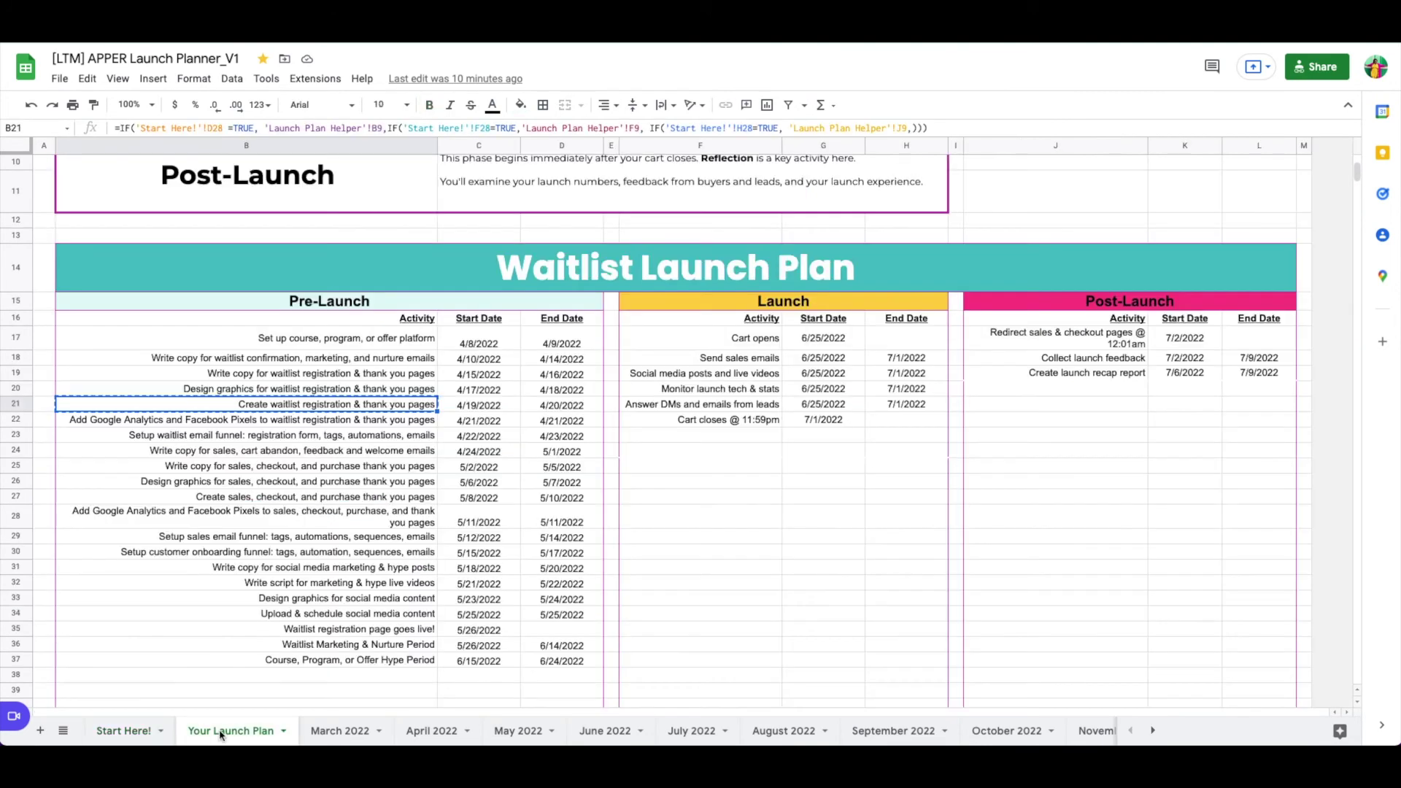
click(124, 731)
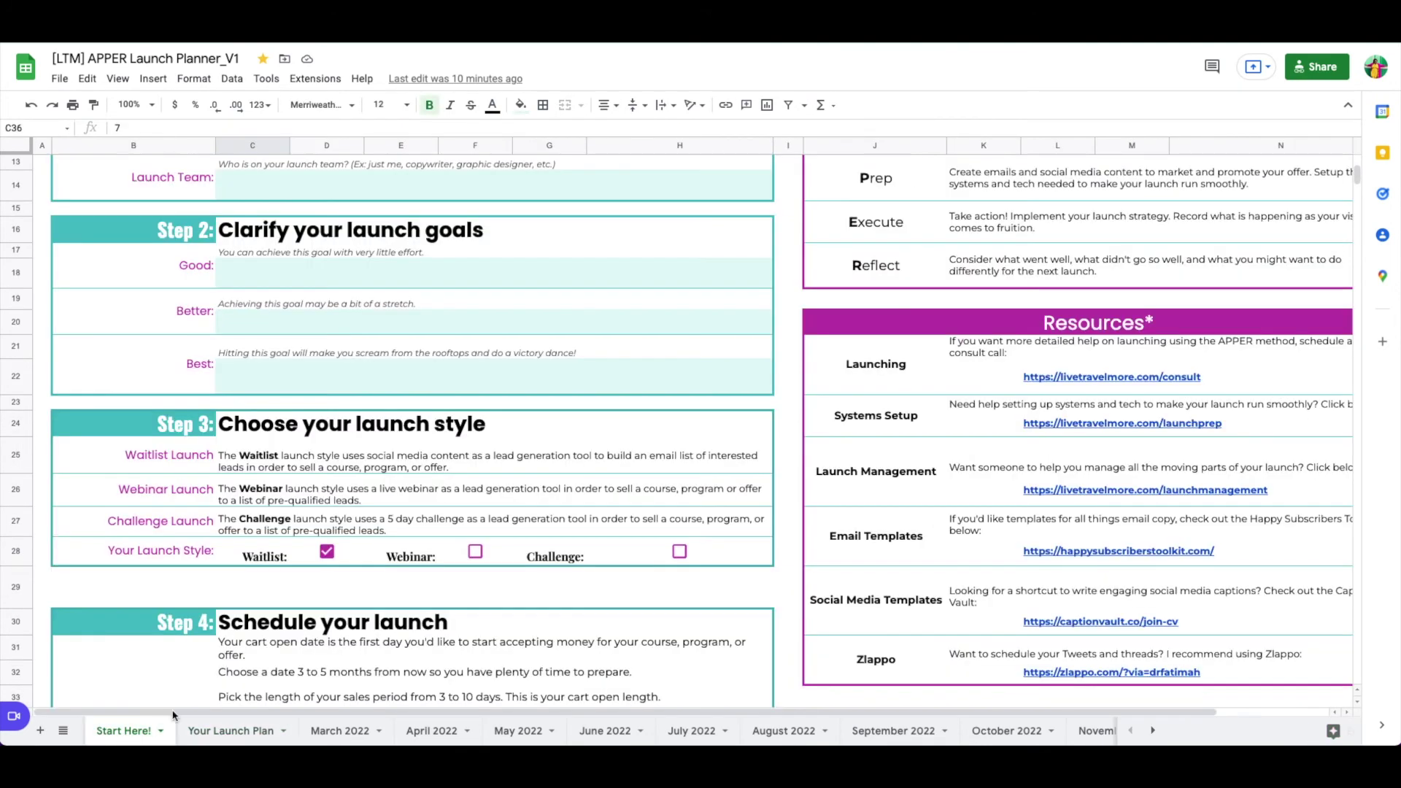
scroll(299, 481, up, 5)
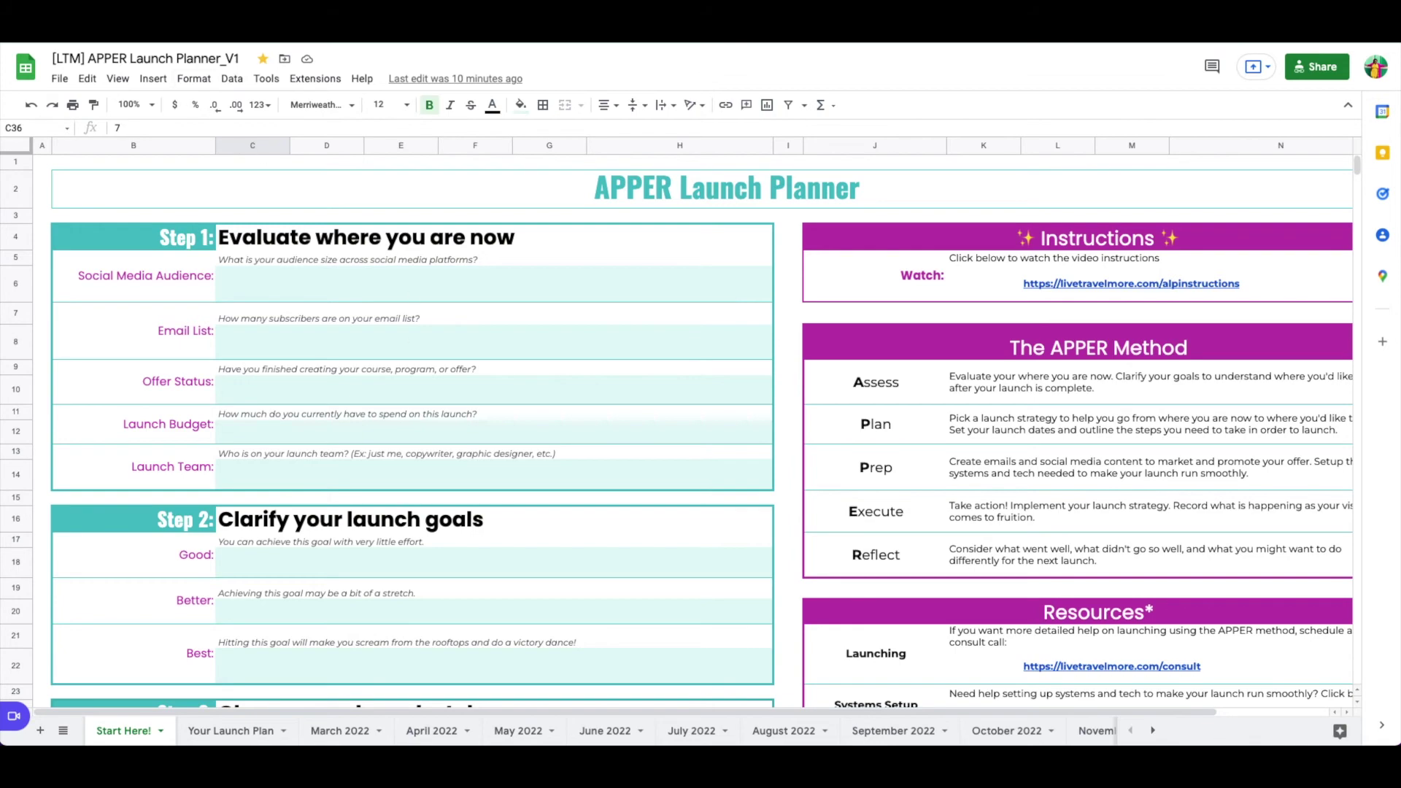
Step: Switch back to Asana and open the favorite project "Launch Planning: DEMO CLIENT"
click(156, 42)
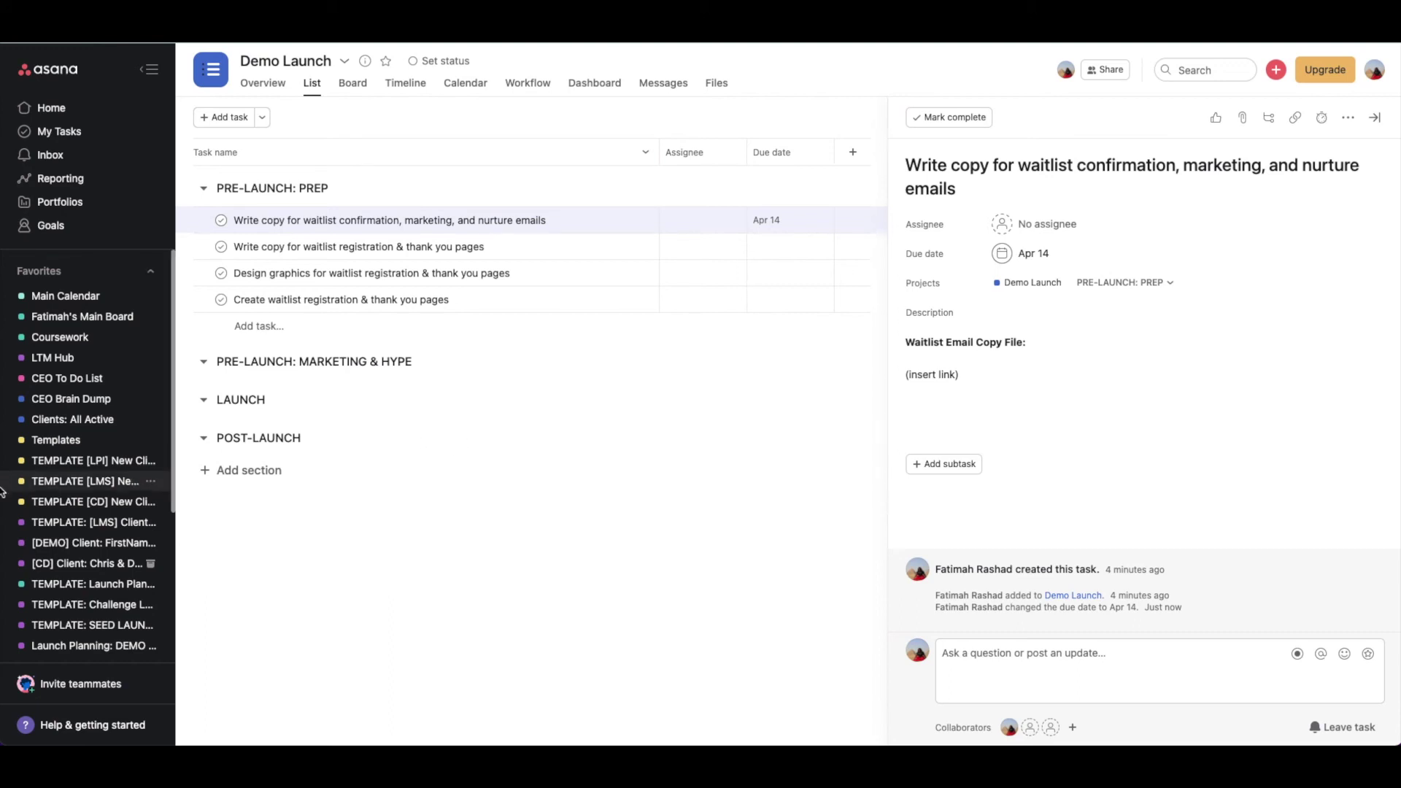
scroll(61, 562, down, 1)
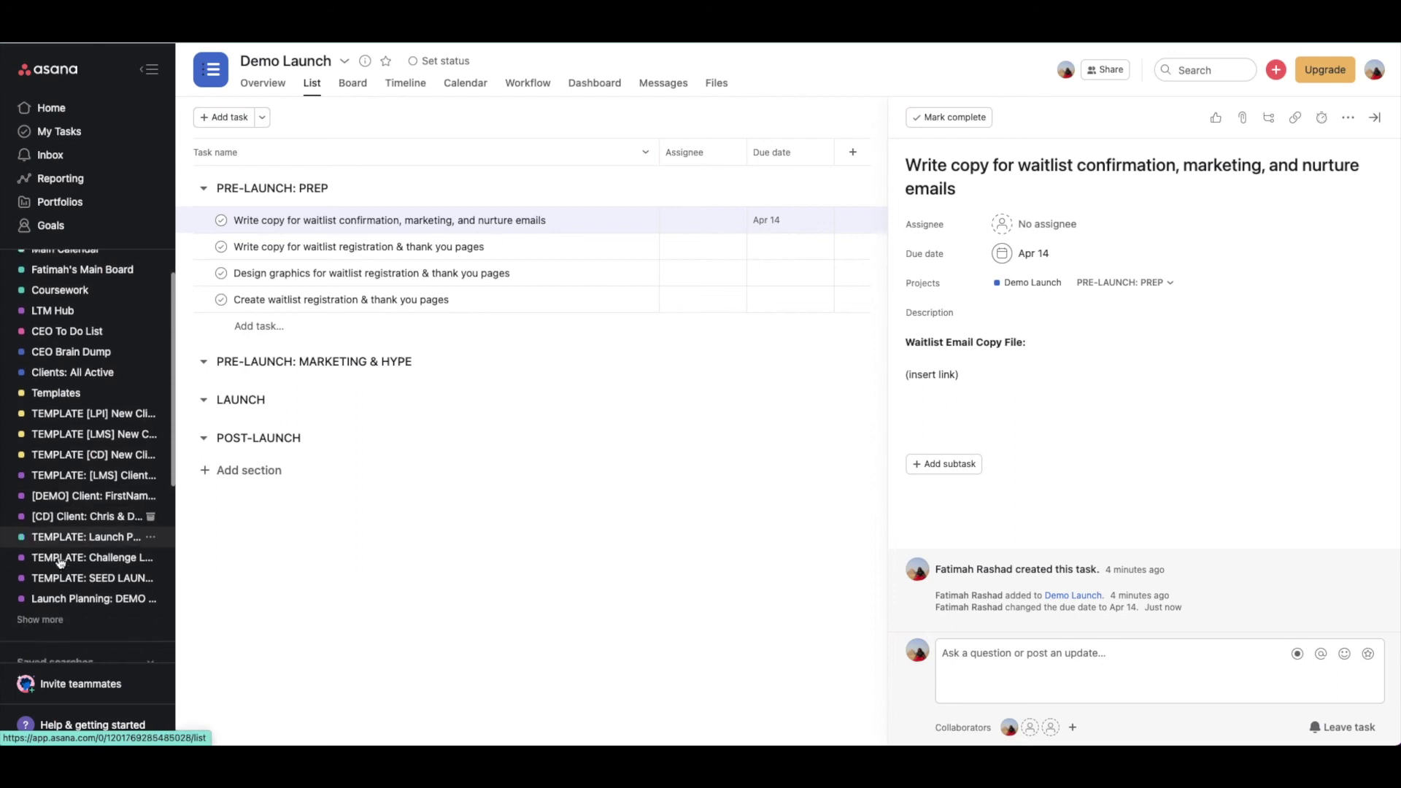
scroll(61, 562, down, 1)
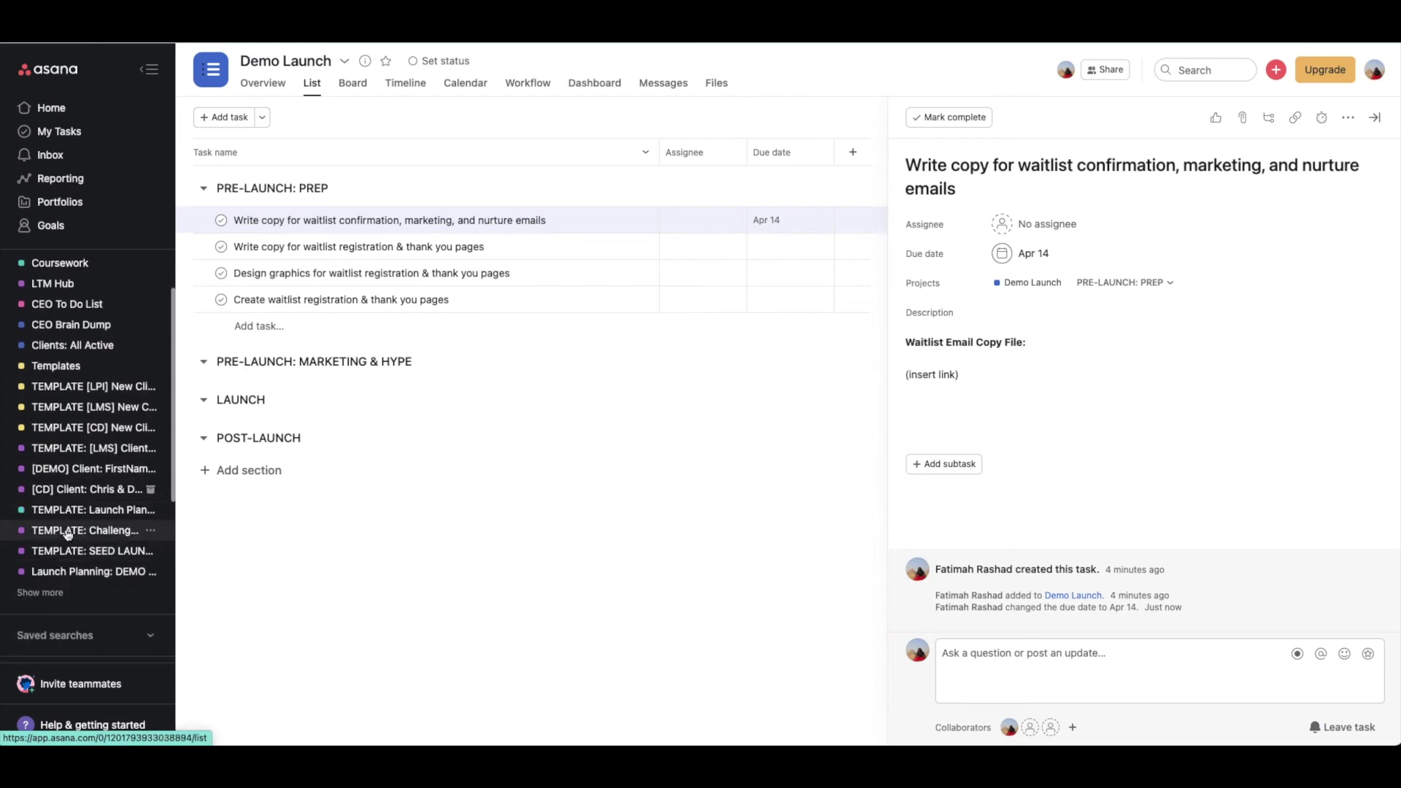
click(74, 572)
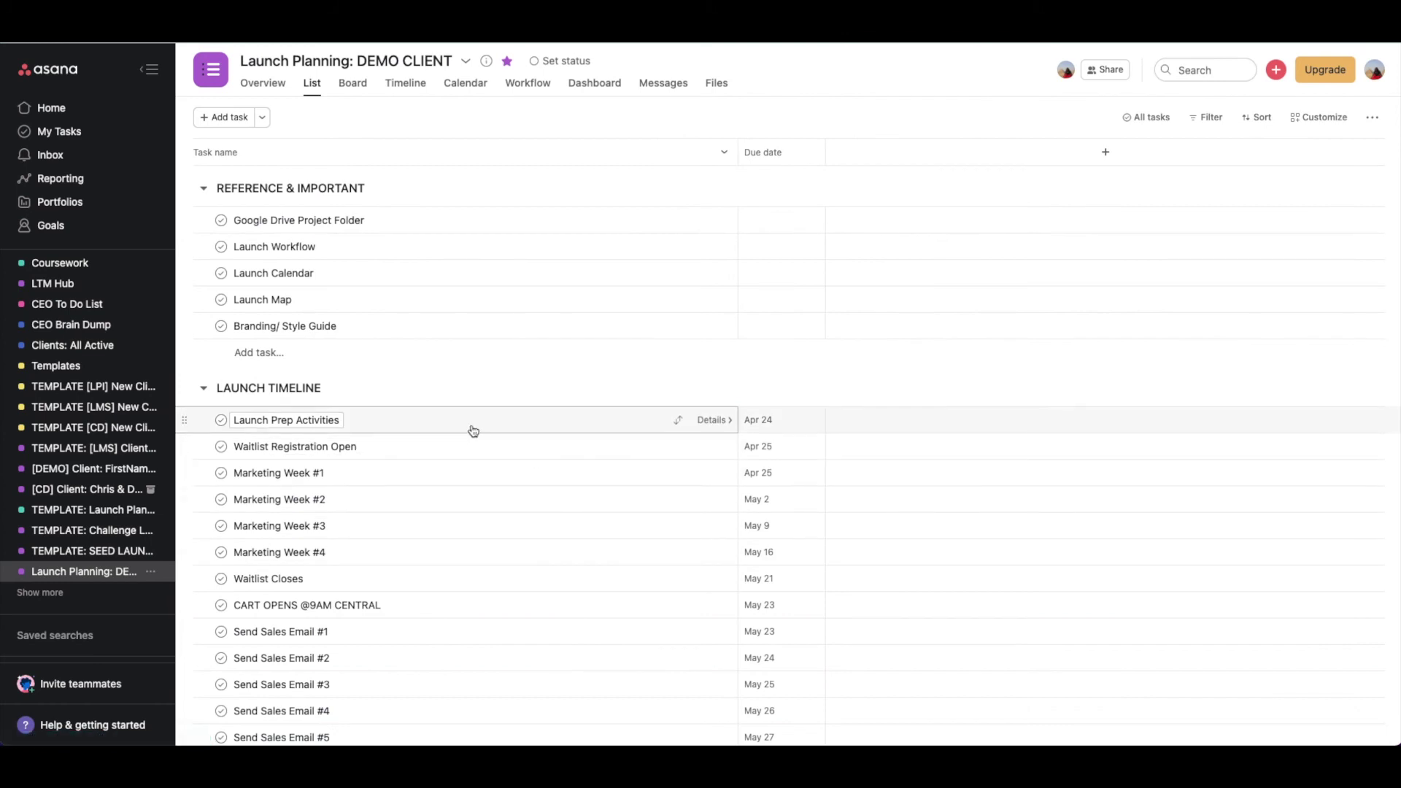
Step: Collapse all six sections of the demo client project, from REFERENCE & IMPORTANT through POST-LAUNCH
scroll(473, 430, down, 2)
scroll(471, 430, up, 2)
click(203, 387)
click(203, 188)
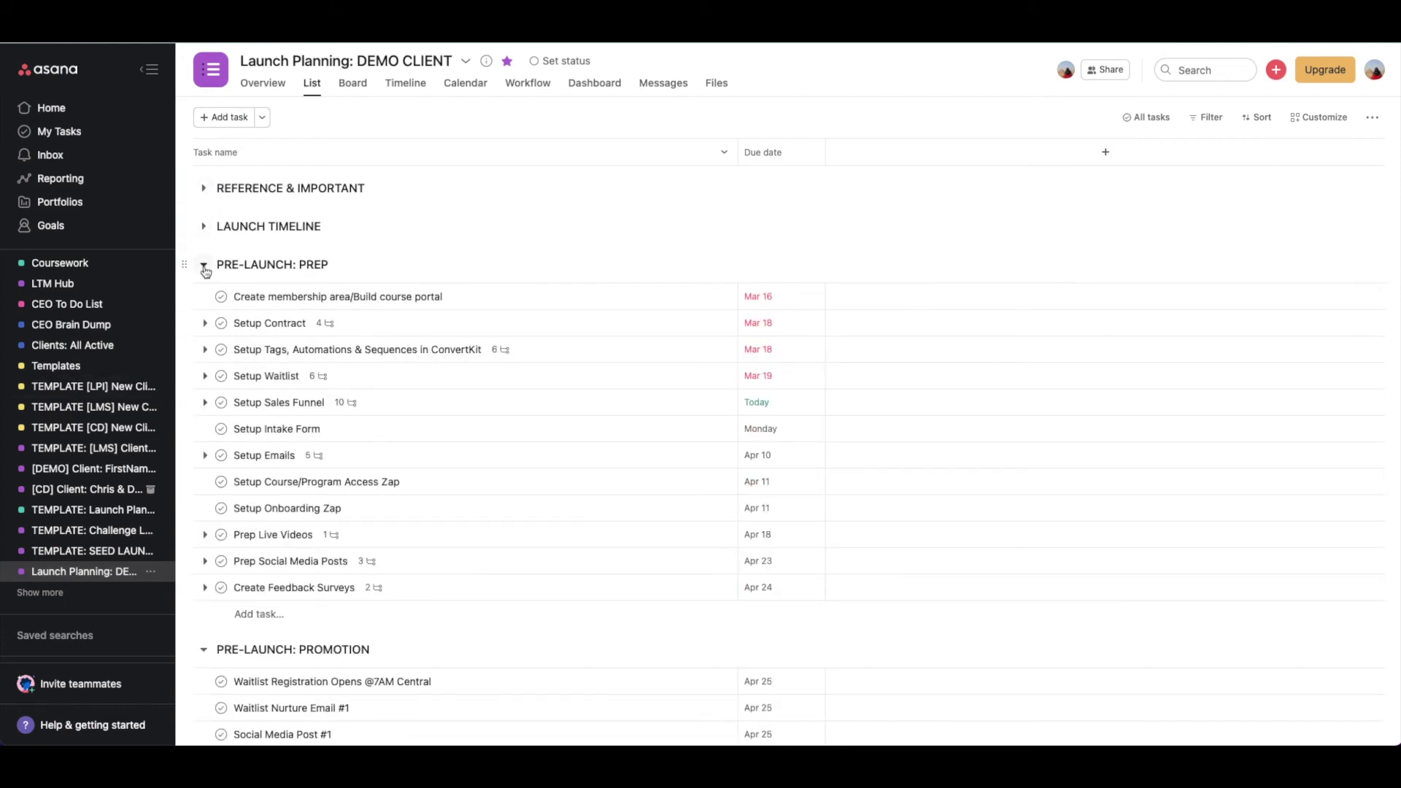
click(203, 264)
click(204, 303)
click(203, 341)
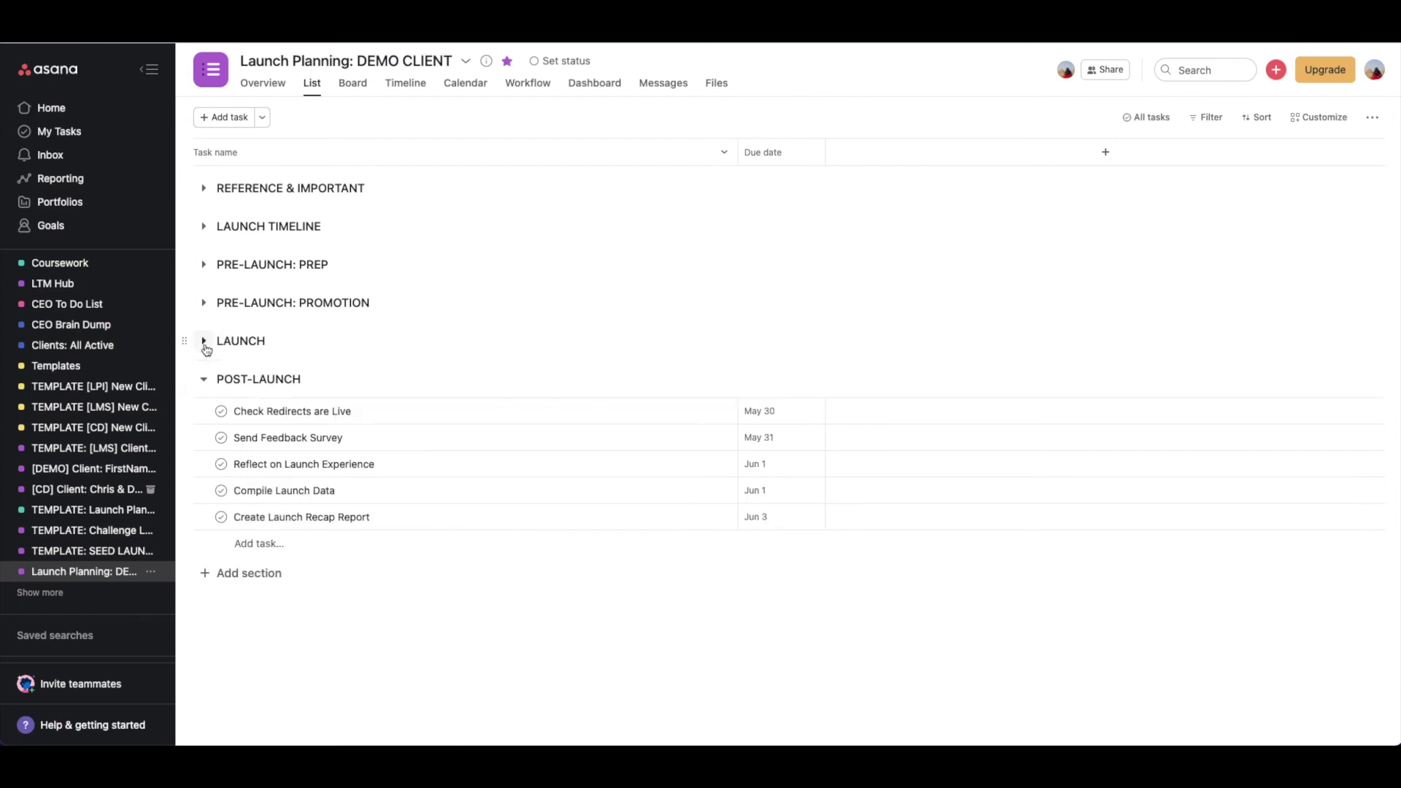
click(205, 380)
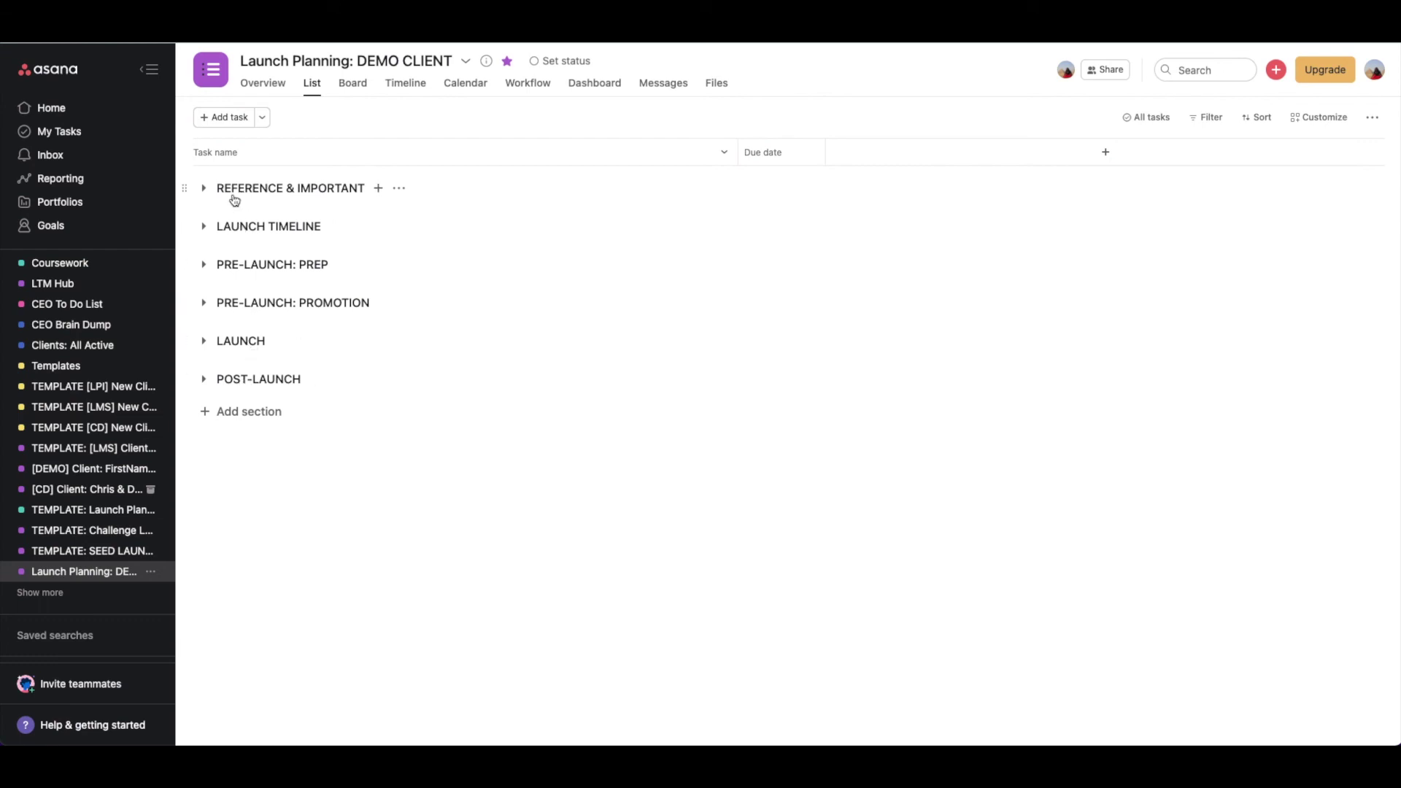
Step: View the tasks in the LAUNCH TIMELINE section, collapse it again and expand the REFERENCE & IMPORTANT section
click(203, 228)
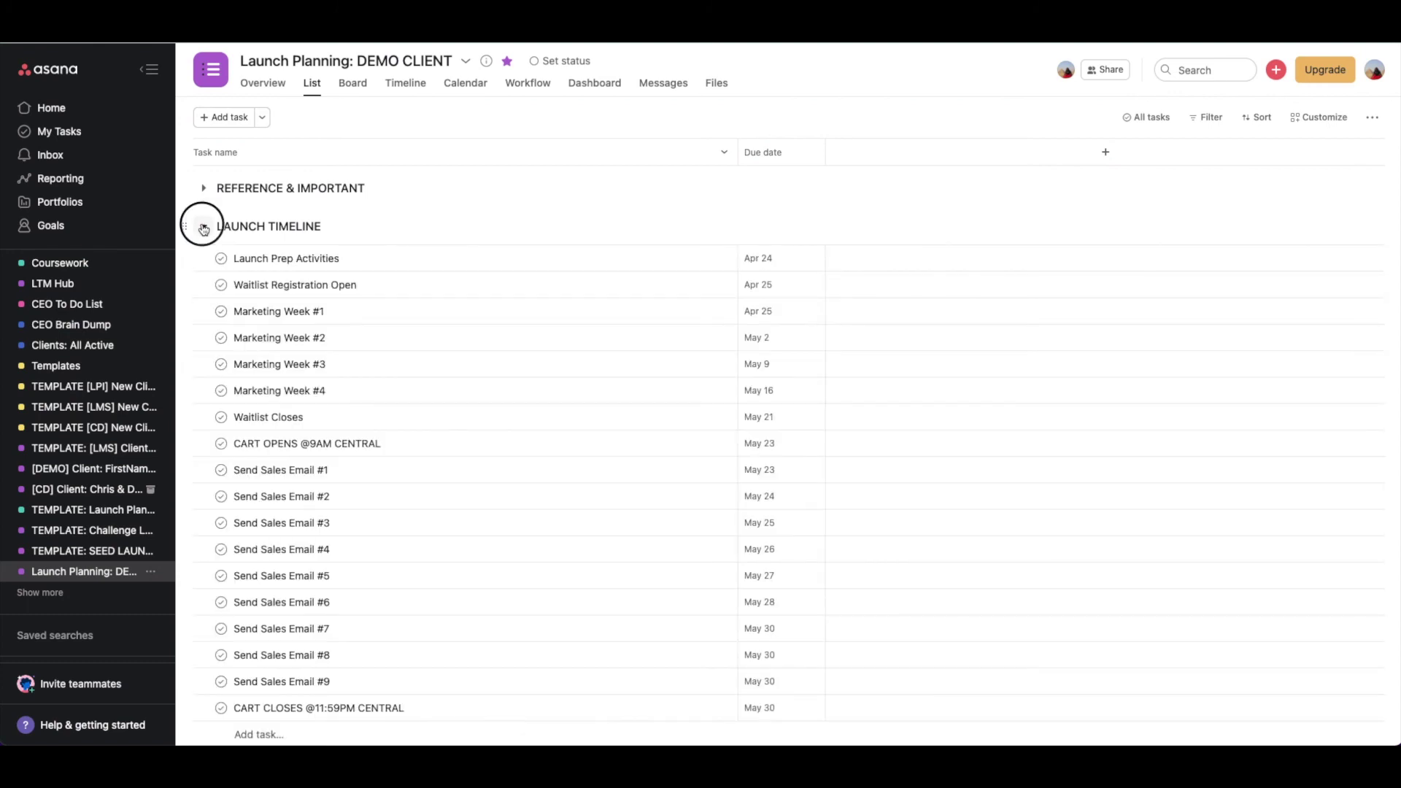
click(204, 226)
click(204, 189)
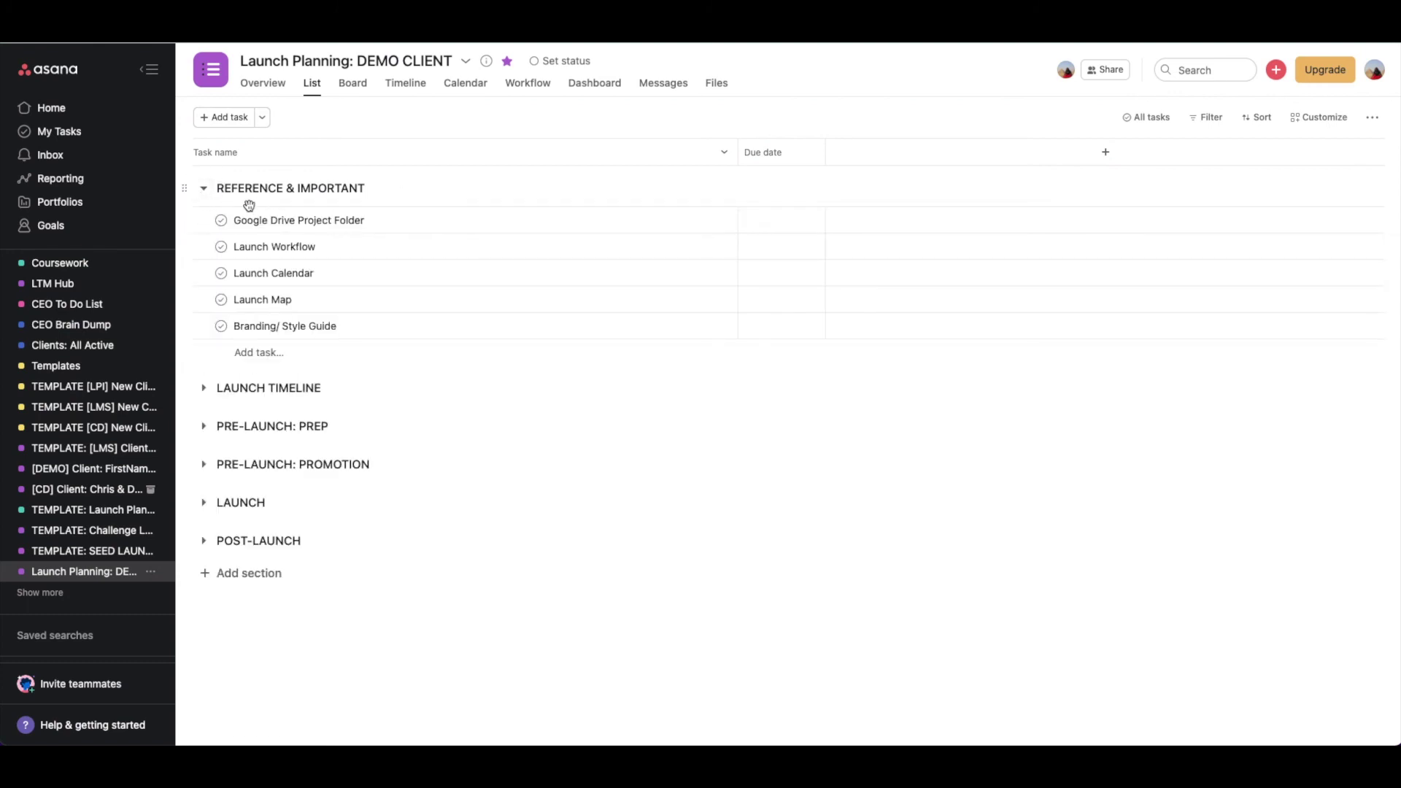